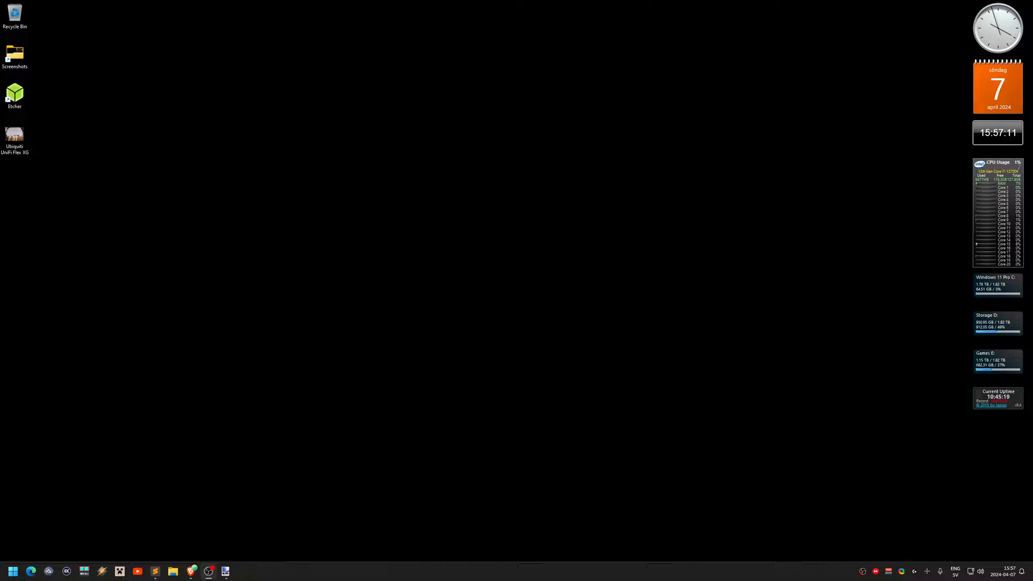
Step: View the router photo, then review the installation scripts post down to its UniFi 8.1.113 script line
left_click(225, 572)
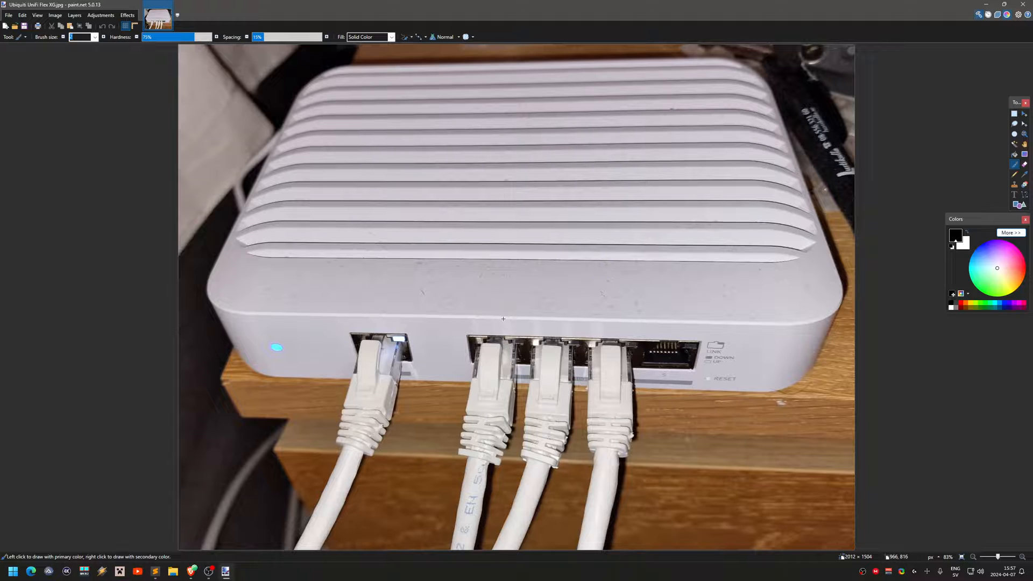
left_click(988, 6)
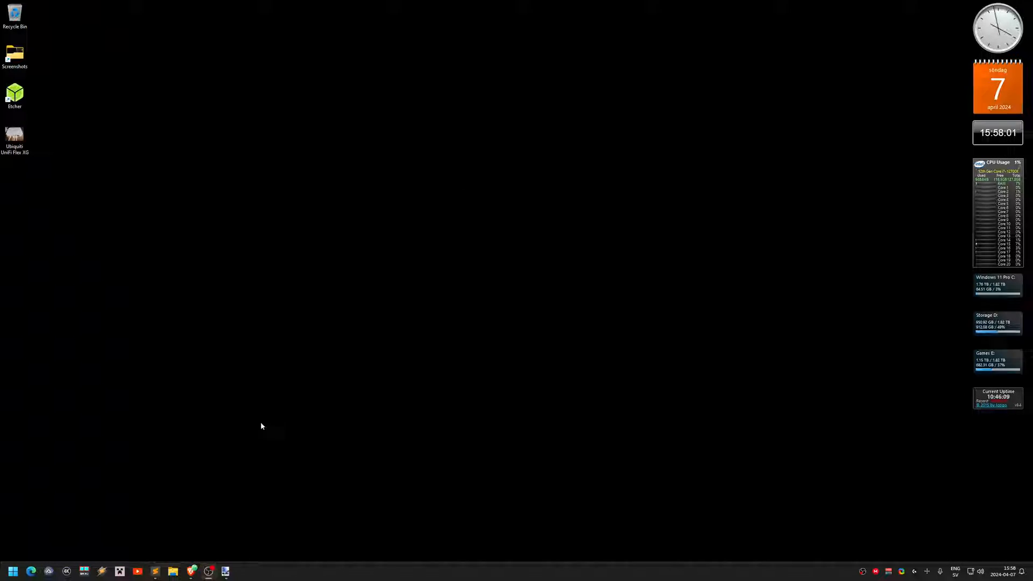
left_click(192, 570)
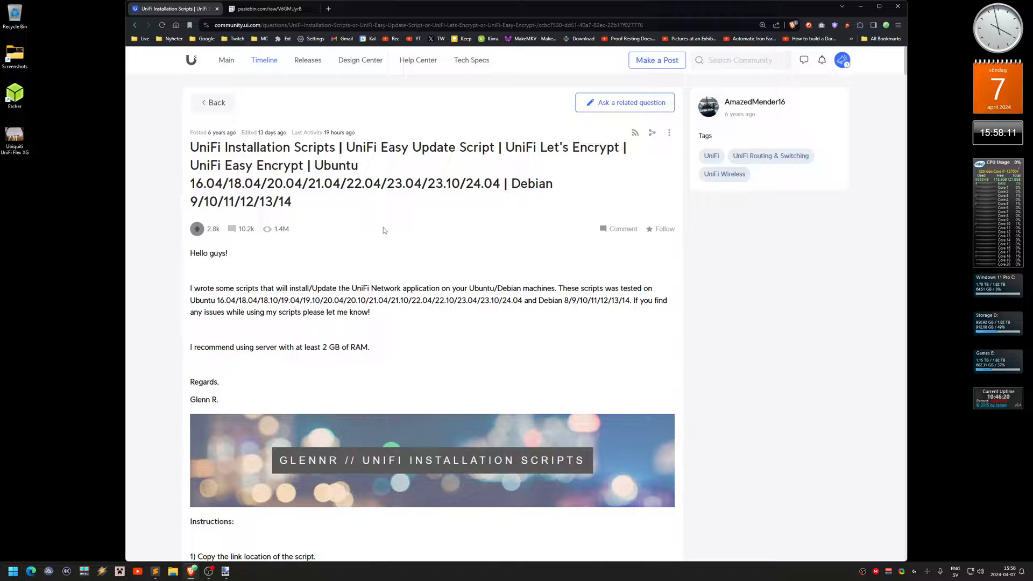
scroll(384, 226, "down", 1)
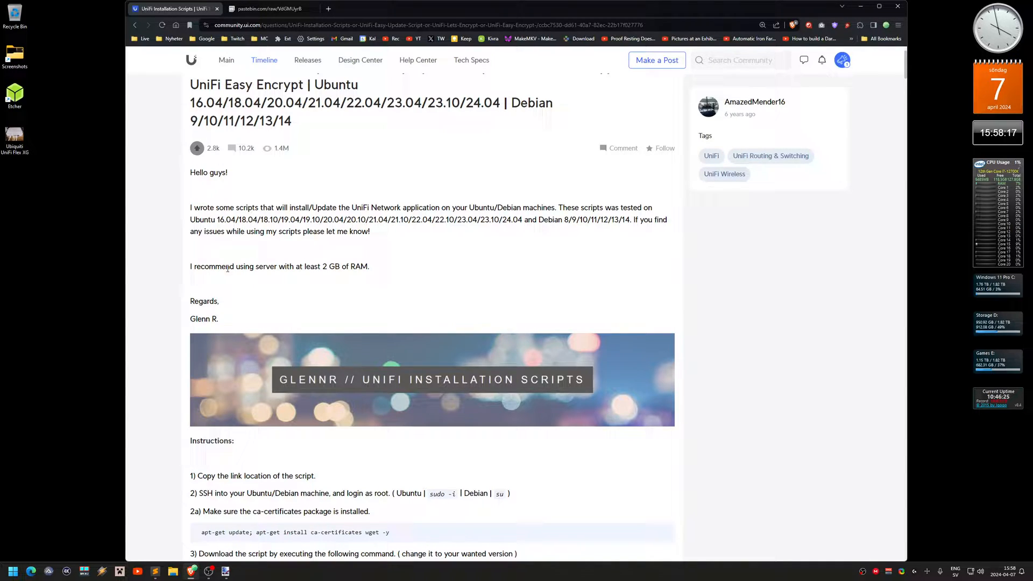
scroll(217, 310, "down", 1)
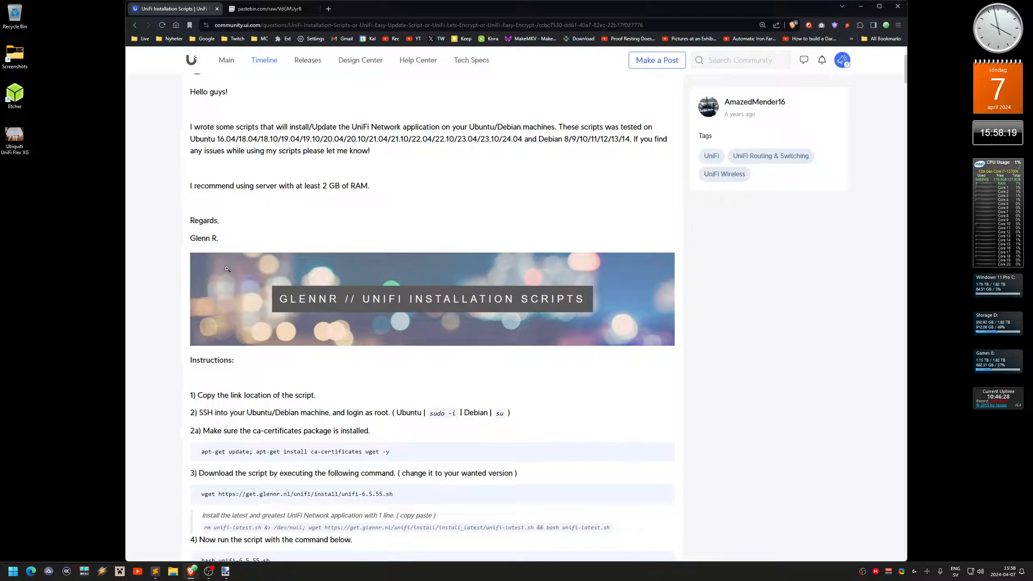
scroll(226, 268, "down", 2)
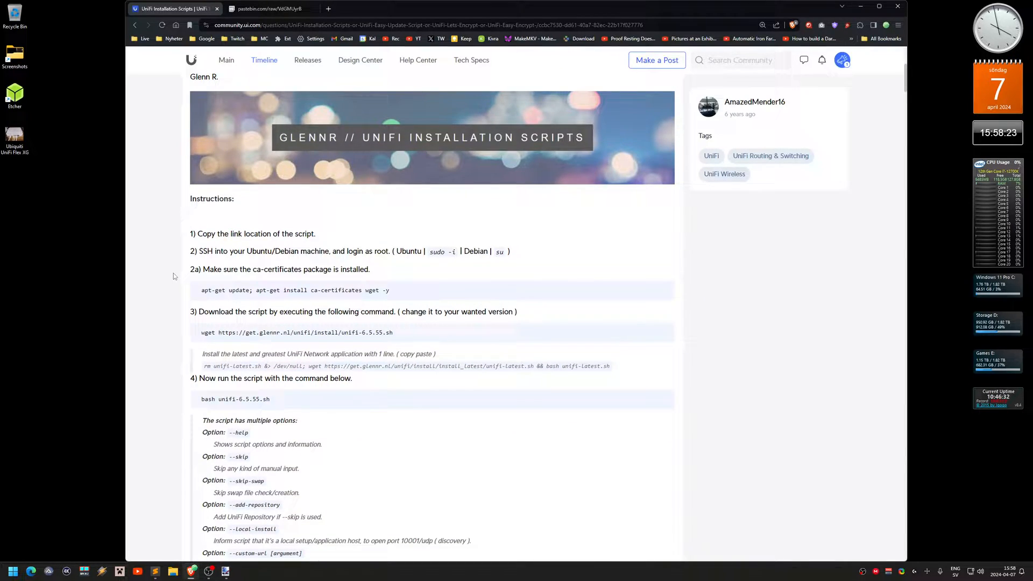
scroll(174, 273, "down", 2)
scroll(174, 273, "down", 2)
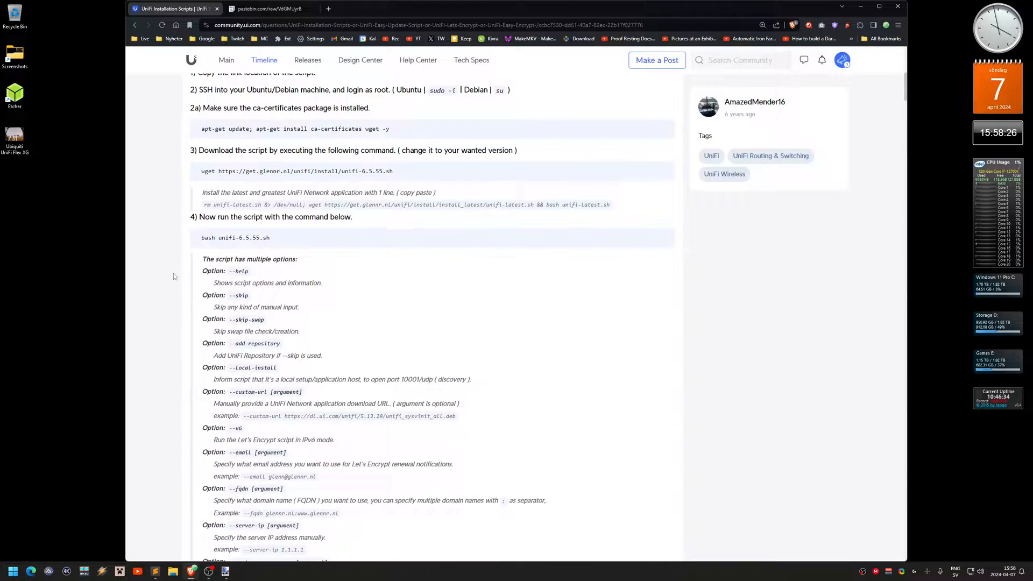
scroll(174, 273, "down", 2)
scroll(174, 273, "down", 2)
scroll(173, 273, "down", 2)
scroll(173, 273, "down", 2)
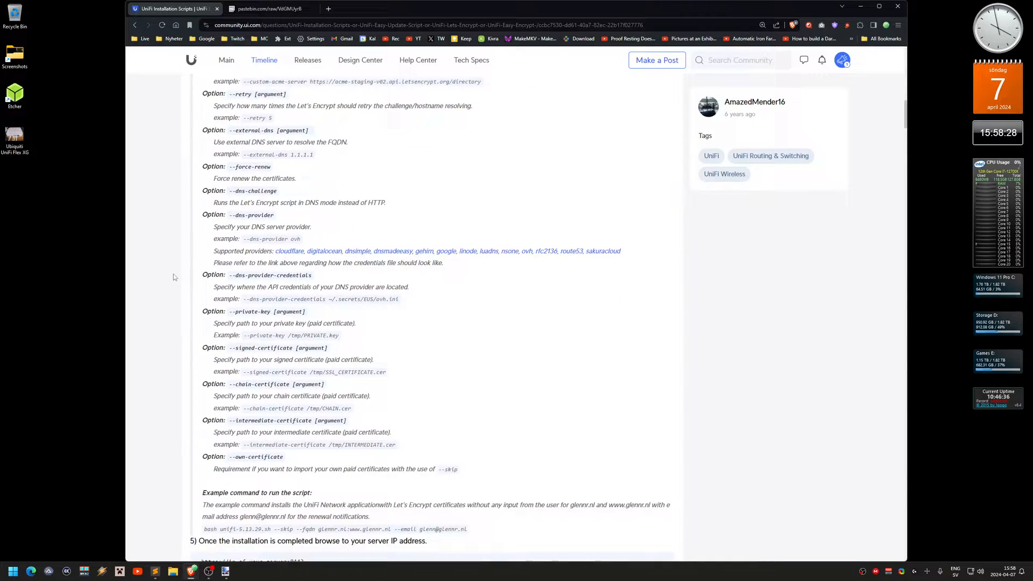
scroll(174, 273, "down", 2)
scroll(173, 273, "down", 2)
scroll(173, 278, "down", 2)
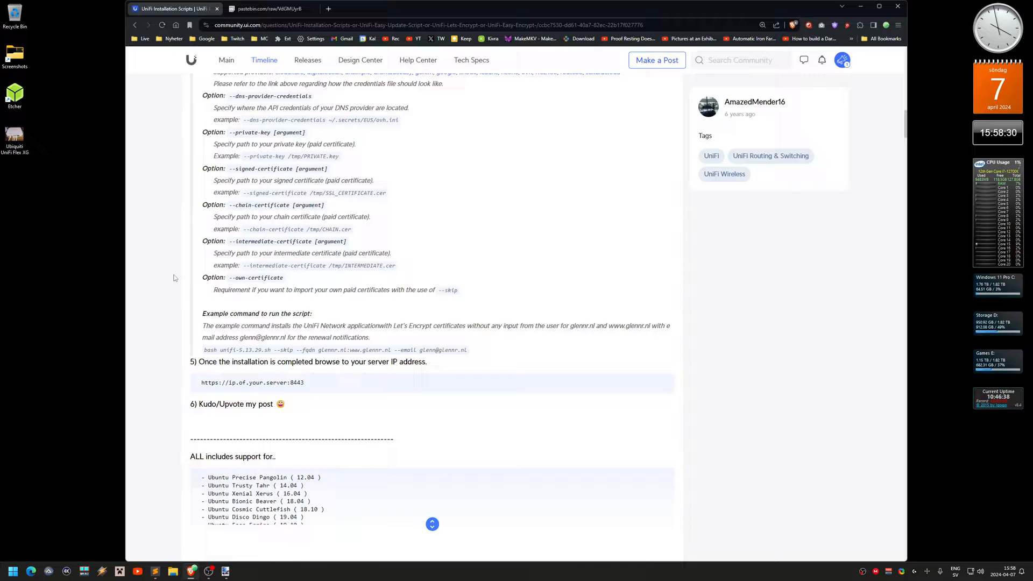
scroll(173, 278, "down", 2)
scroll(173, 279, "down", 2)
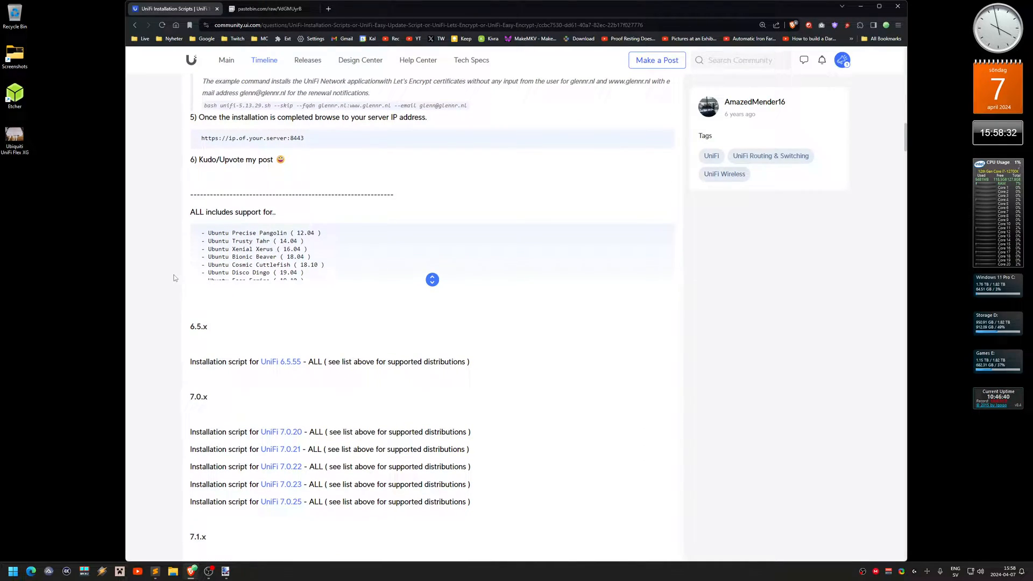
scroll(174, 277, "down", 2)
scroll(174, 278, "down", 2)
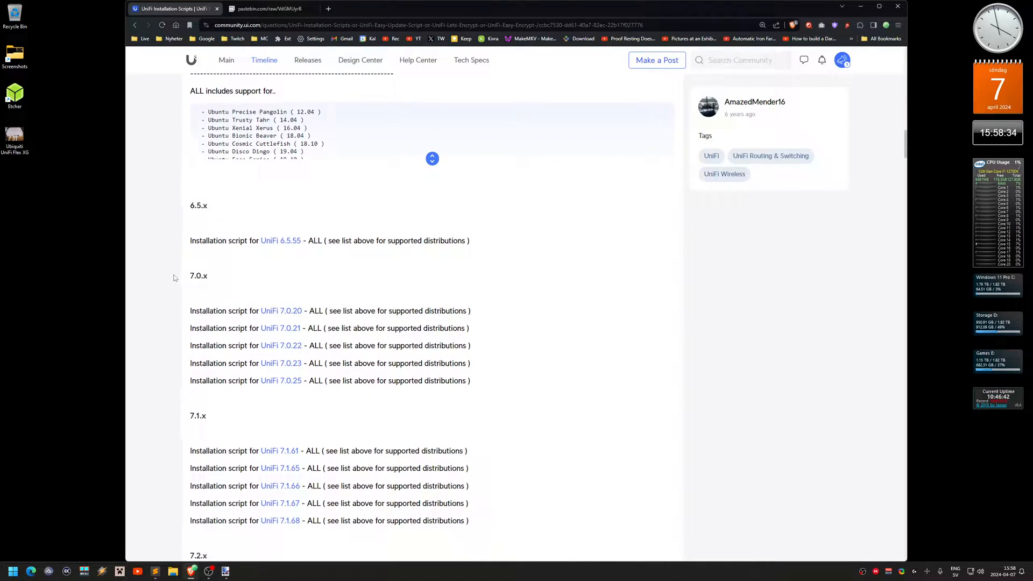
scroll(174, 278, "down", 2)
scroll(173, 278, "down", 2)
scroll(174, 278, "down", 2)
scroll(174, 277, "down", 2)
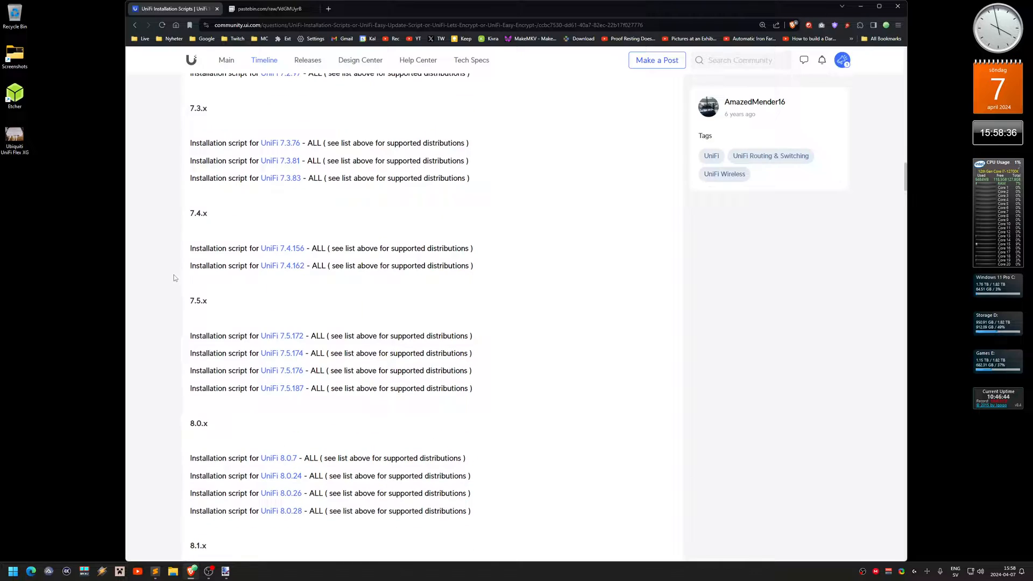
scroll(174, 278, "down", 2)
scroll(173, 277, "down", 2)
scroll(174, 278, "down", 1)
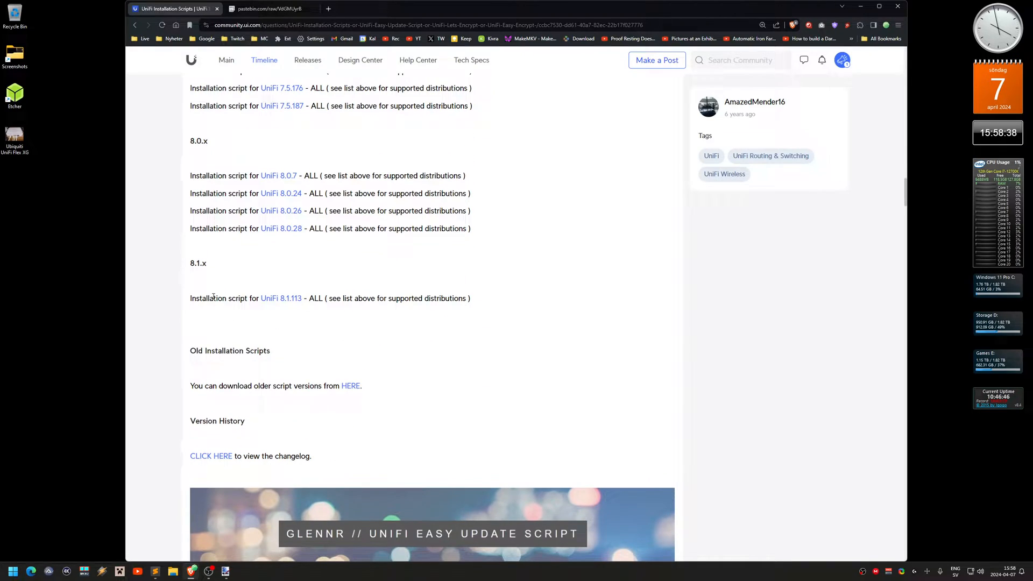
left_click_drag(196, 297, 308, 298)
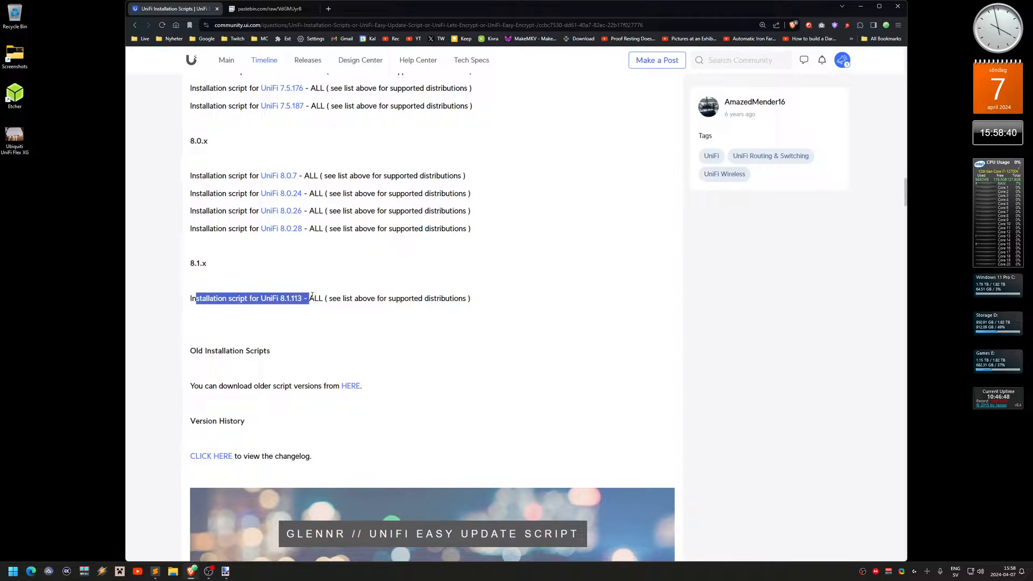
left_click(288, 317)
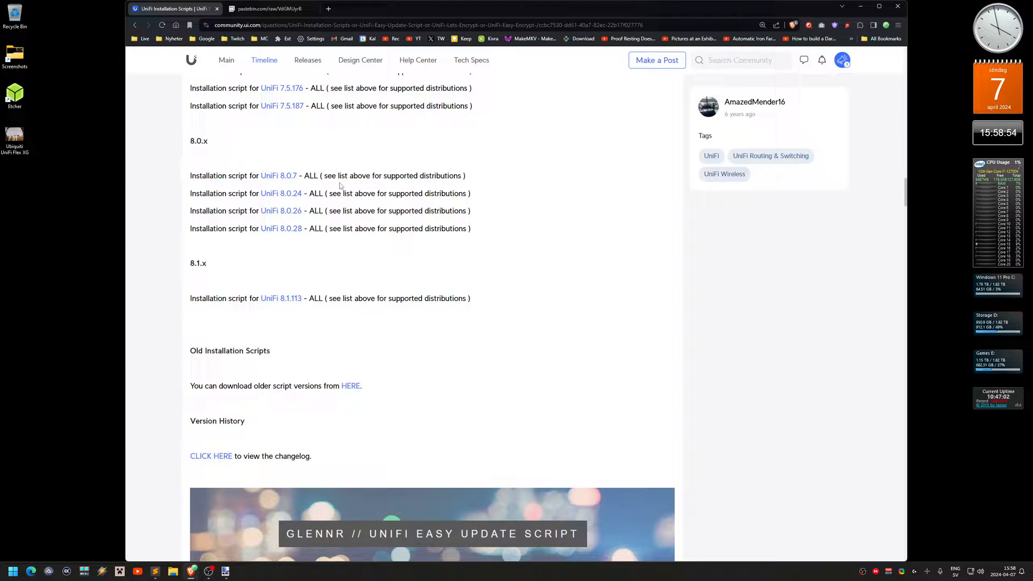
scroll(326, 152, "up", 5)
scroll(326, 151, "up", 5)
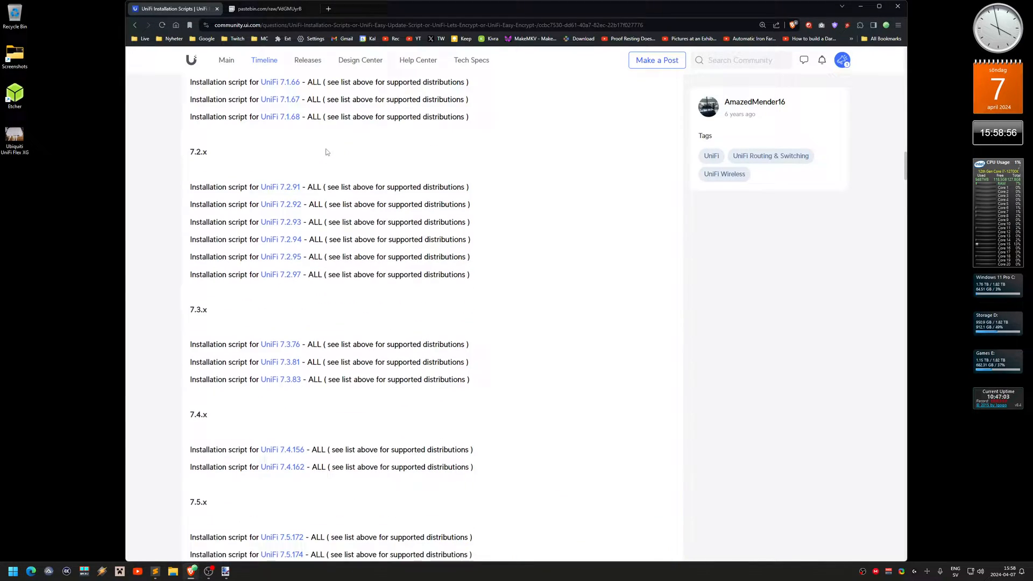
scroll(326, 152, "up", 5)
scroll(326, 151, "up", 5)
scroll(326, 153, "up", 4)
scroll(327, 152, "up", 5)
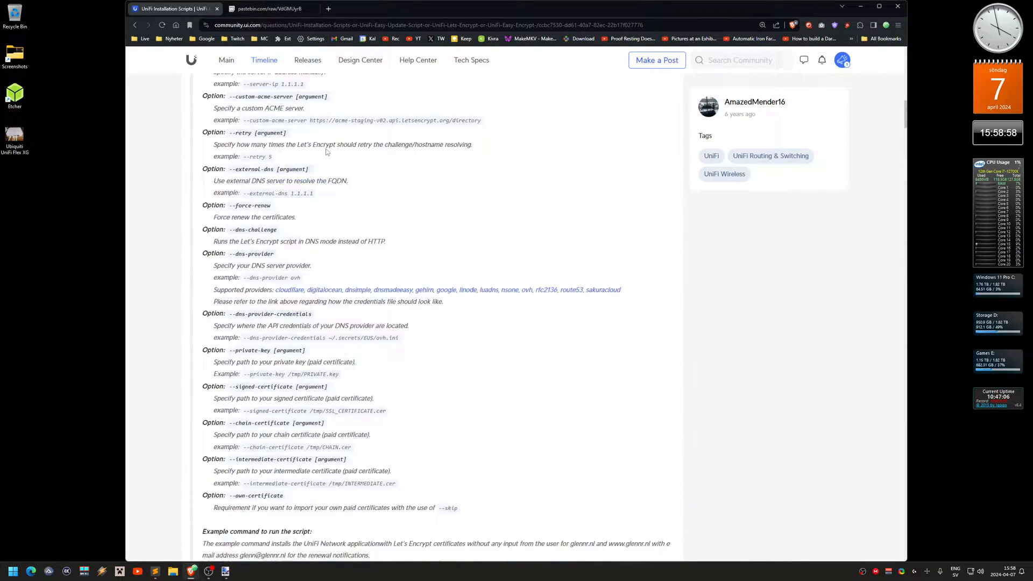
scroll(326, 152, "up", 4)
scroll(326, 152, "up", 3)
scroll(326, 152, "up", 5)
scroll(326, 152, "up", 2)
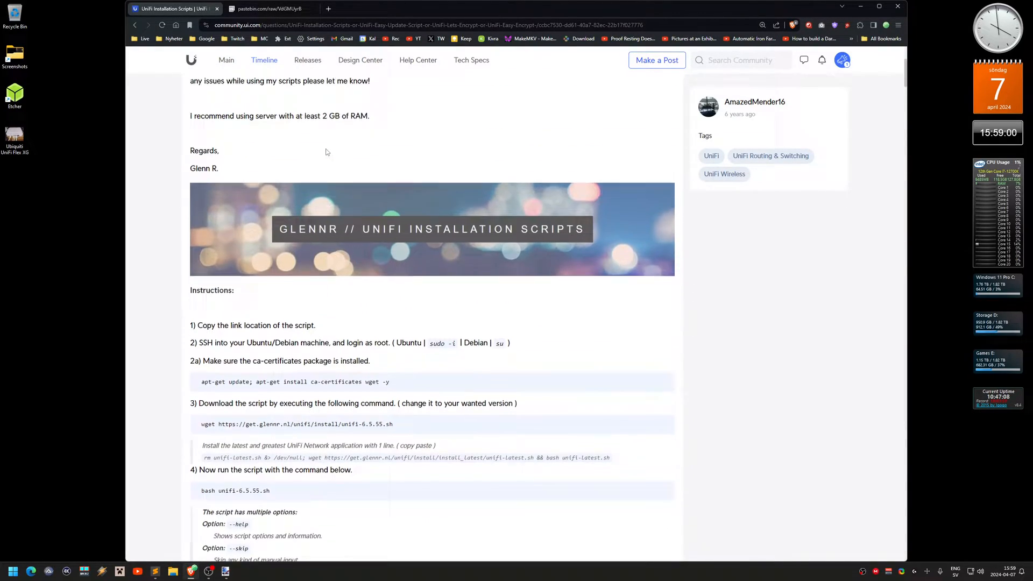
scroll(326, 152, "up", 4)
scroll(326, 152, "up", 2)
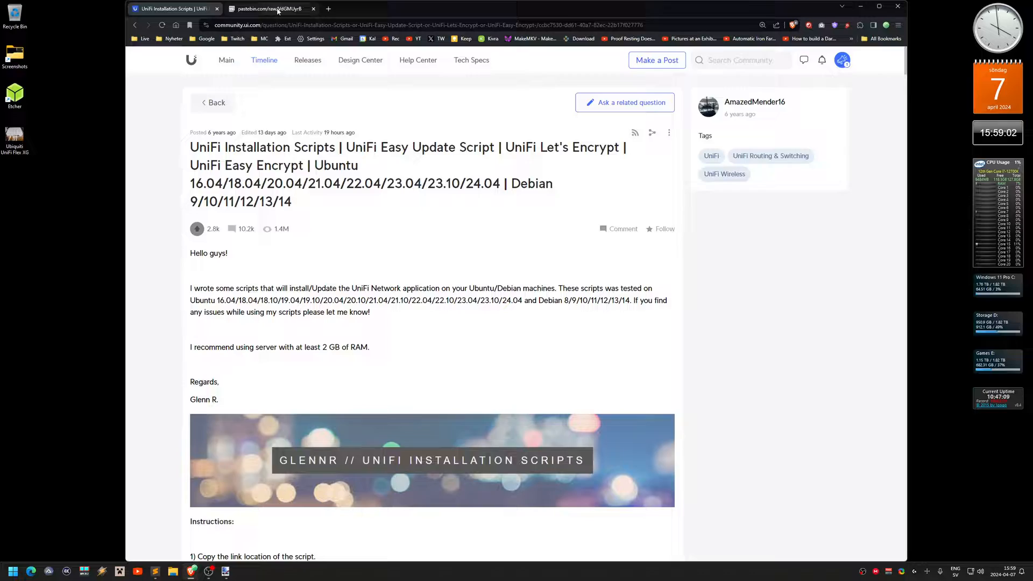
left_click(269, 8)
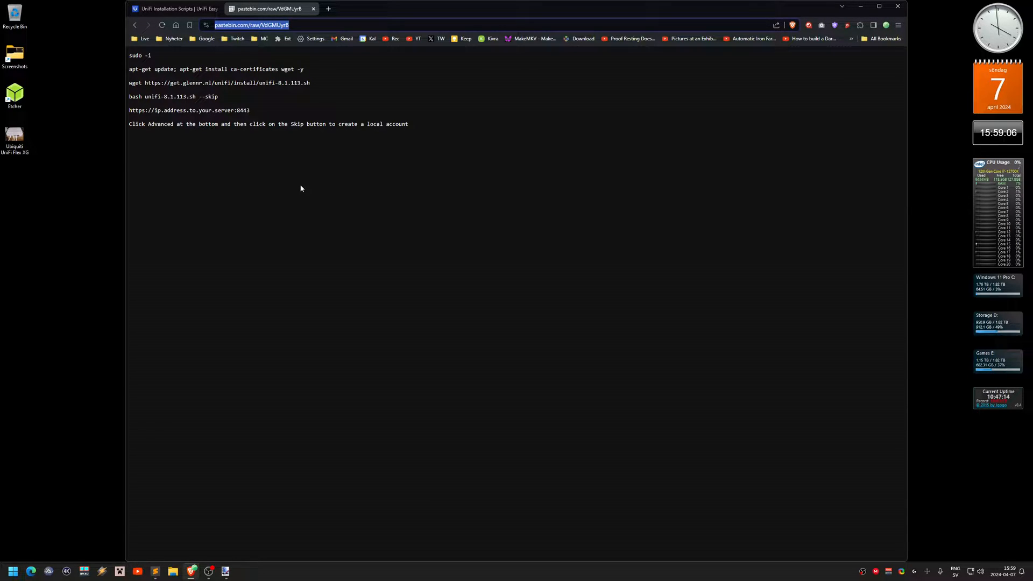
left_click(279, 103)
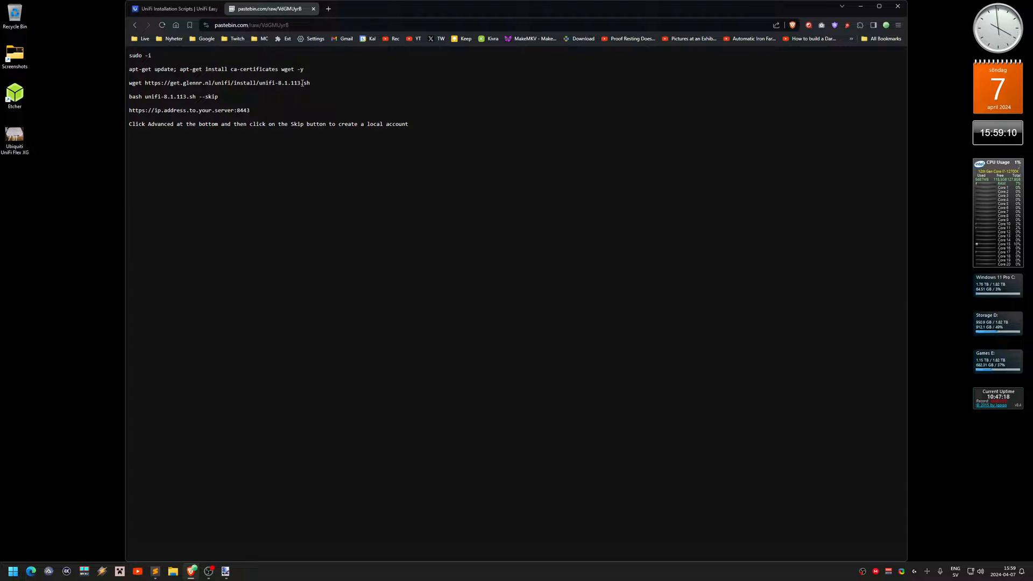
left_click_drag(301, 83, 280, 84)
left_click(295, 87)
left_click_drag(164, 96, 188, 97)
left_click(280, 99)
left_click(187, 11)
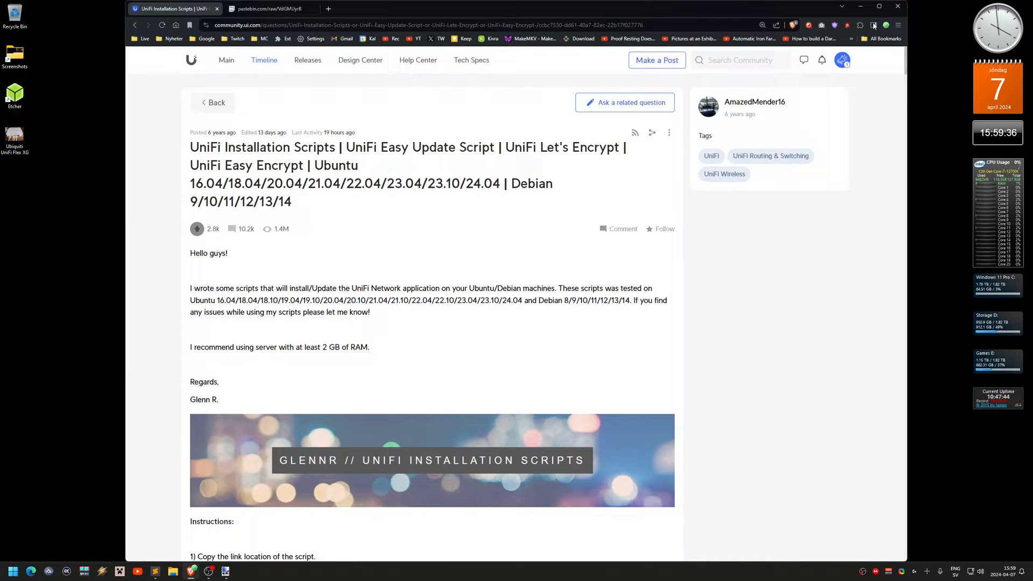
Step: Hide the browser and launch Windows PowerShell from the Start menu search
left_click(860, 7)
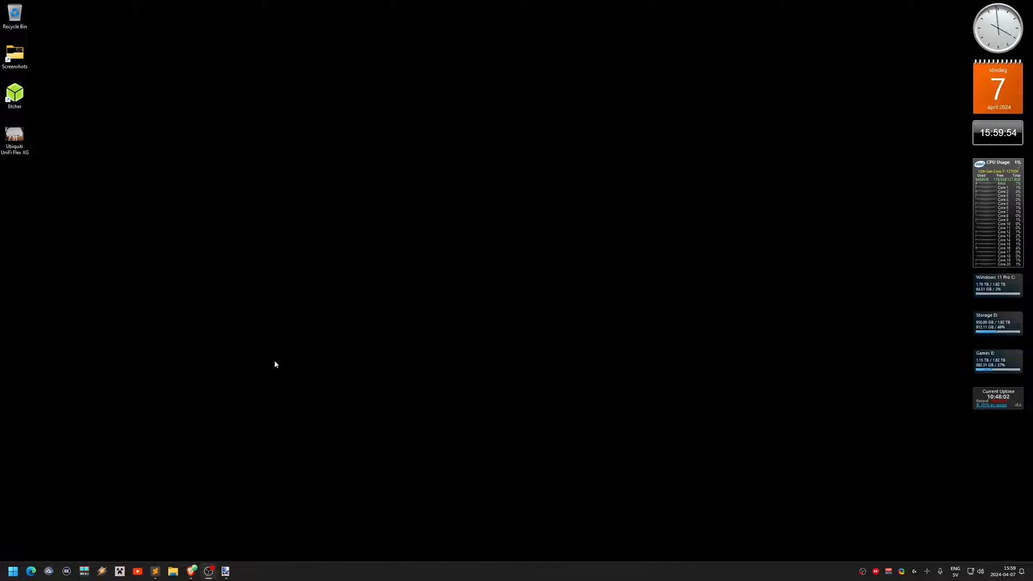
key("super")
type("p")
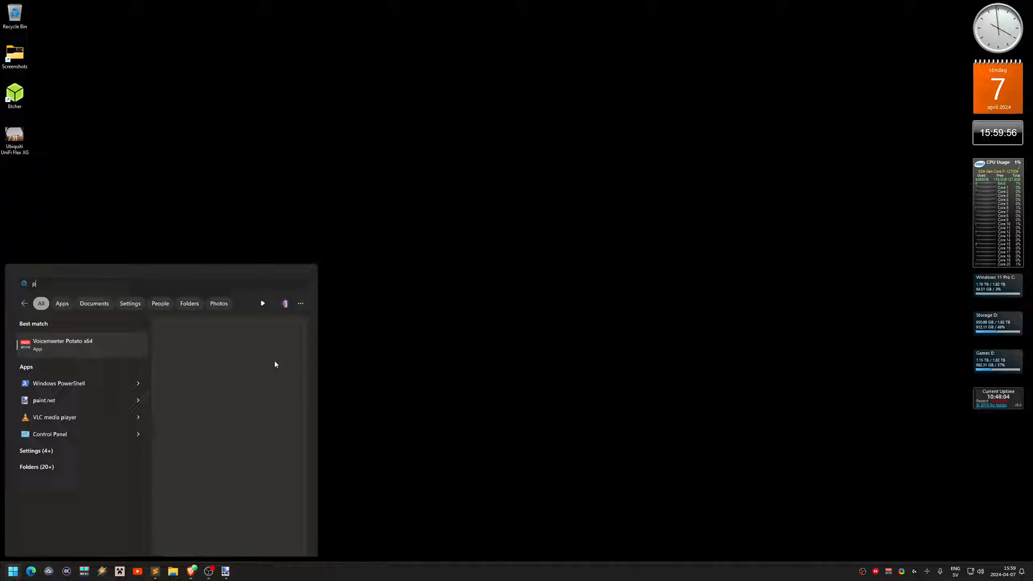
type("owe")
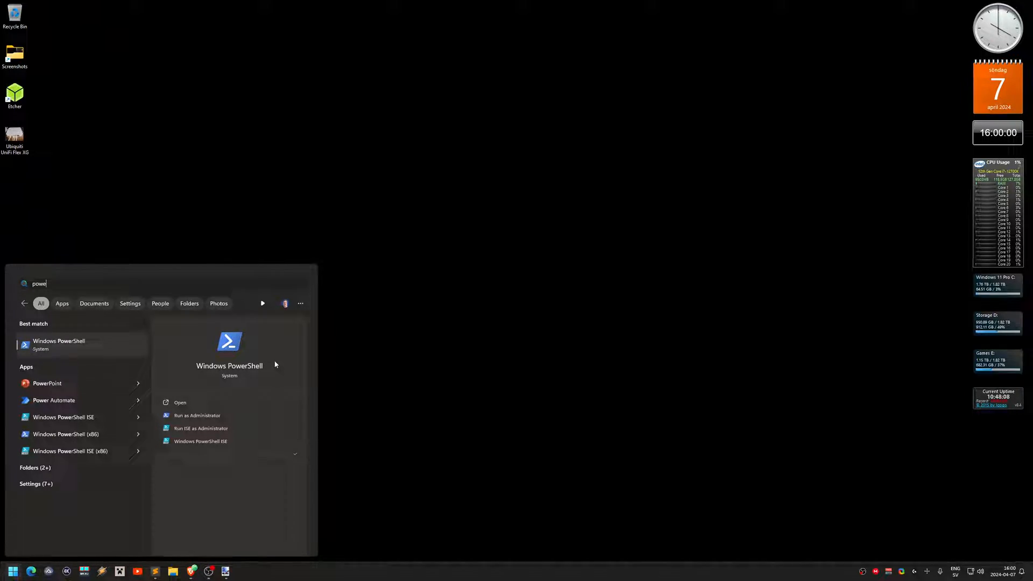
key("Return")
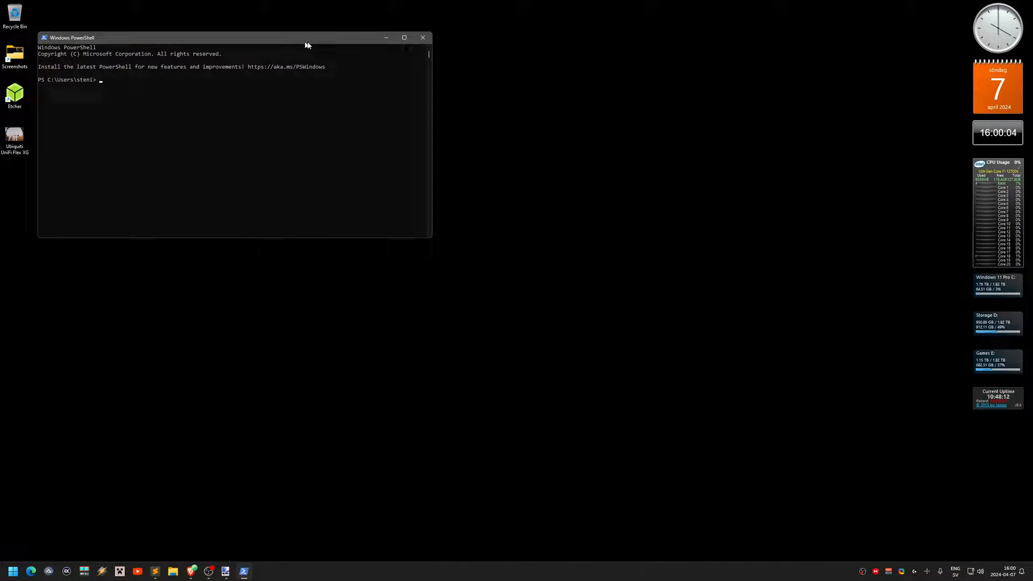
Step: Reposition the PowerShell window and resize it to a larger preset with zoomed text
left_click_drag(306, 38, 338, 40)
scroll(247, 113, "up", 4)
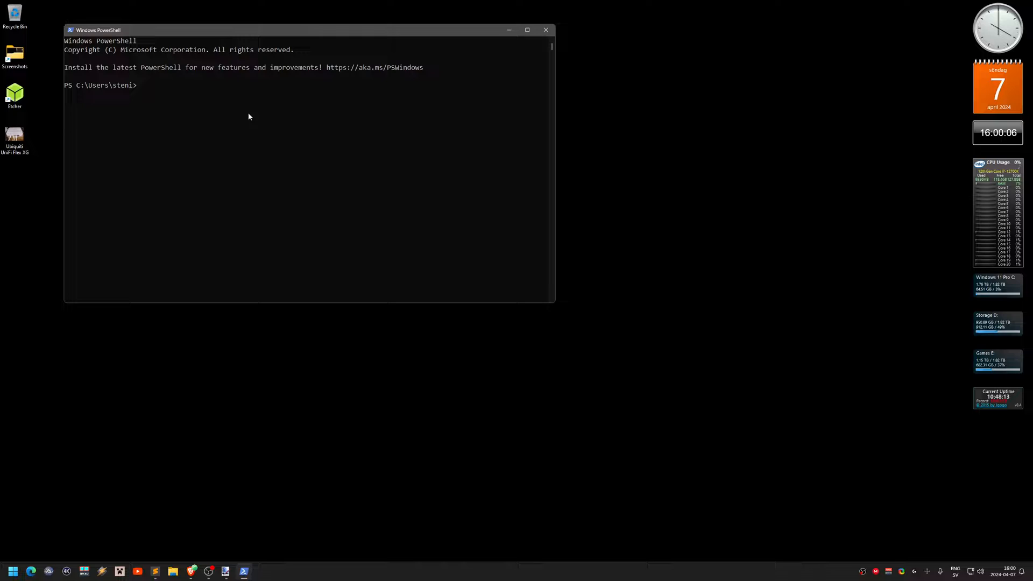
scroll(271, 129, "up", 1)
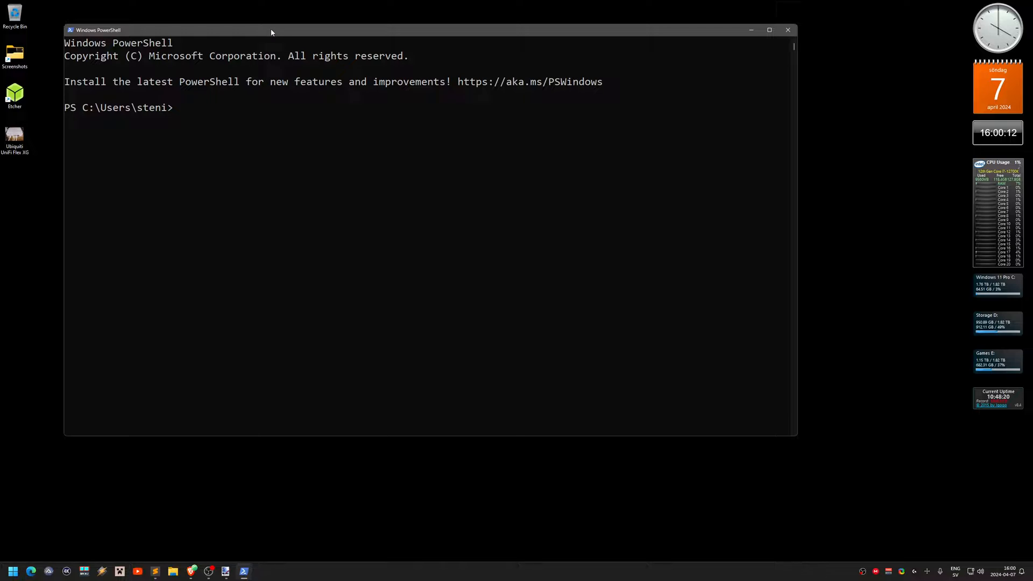
right_click(298, 22)
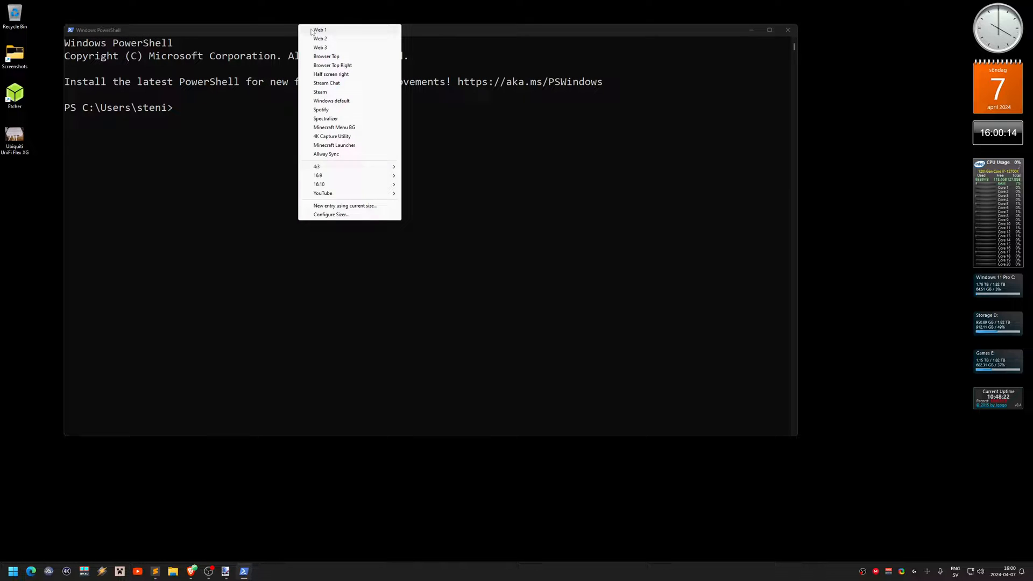
left_click(323, 32)
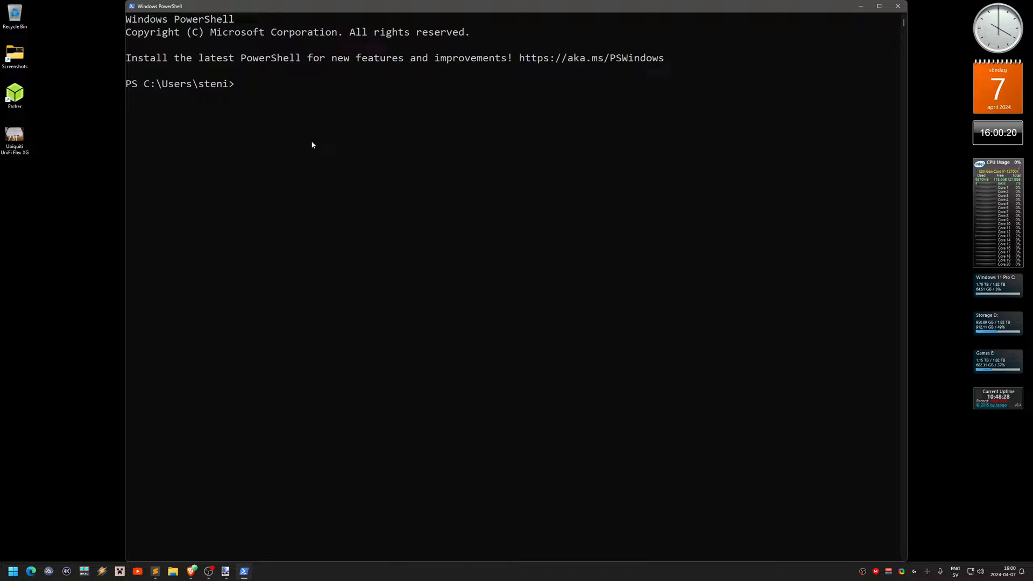
type("ssh sten@192.168.50.20")
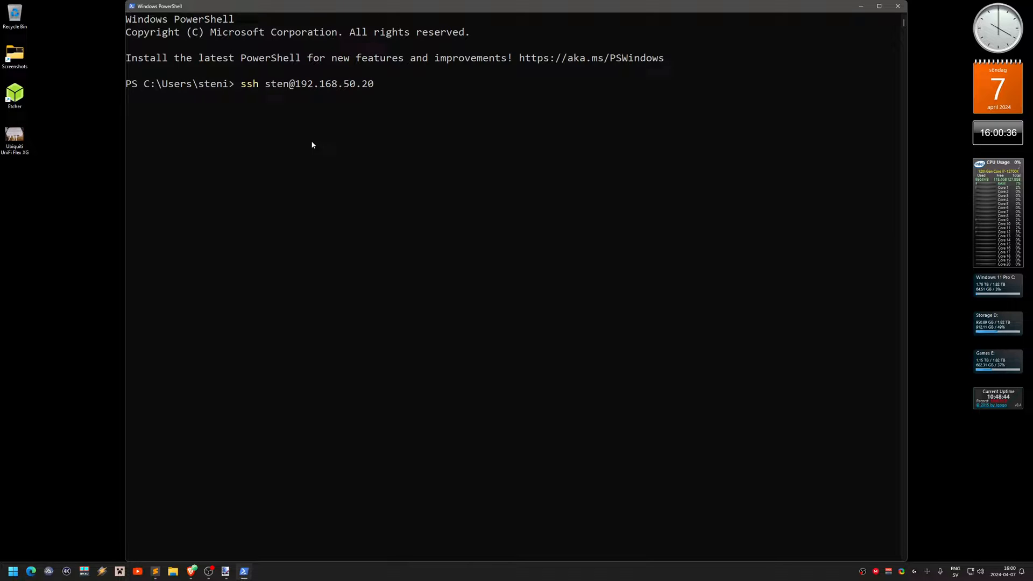
key("Return")
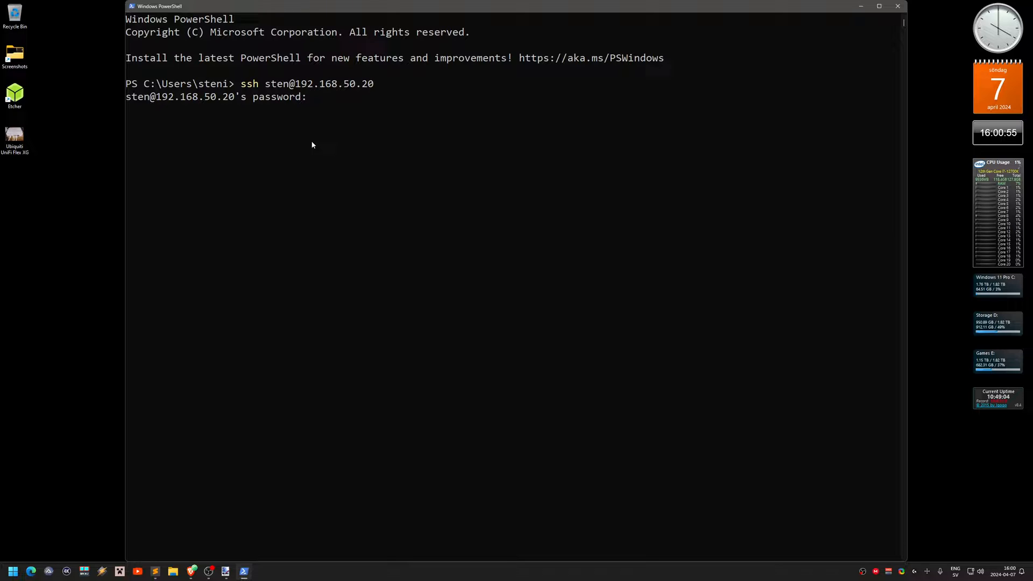
key("Return")
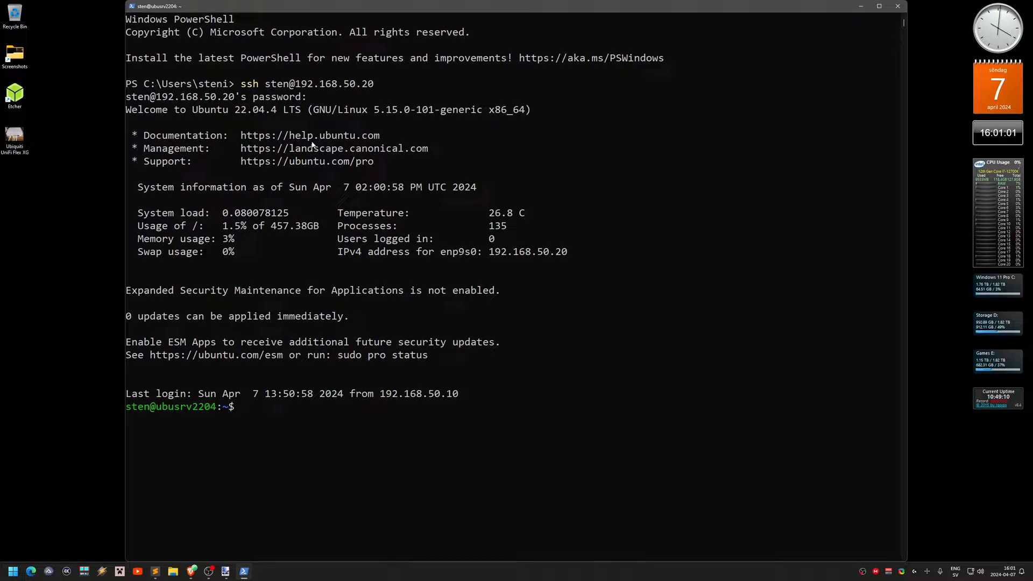
type("c")
type("lear")
Step: Become root with sudo -i and clear the terminal screen
key("Return")
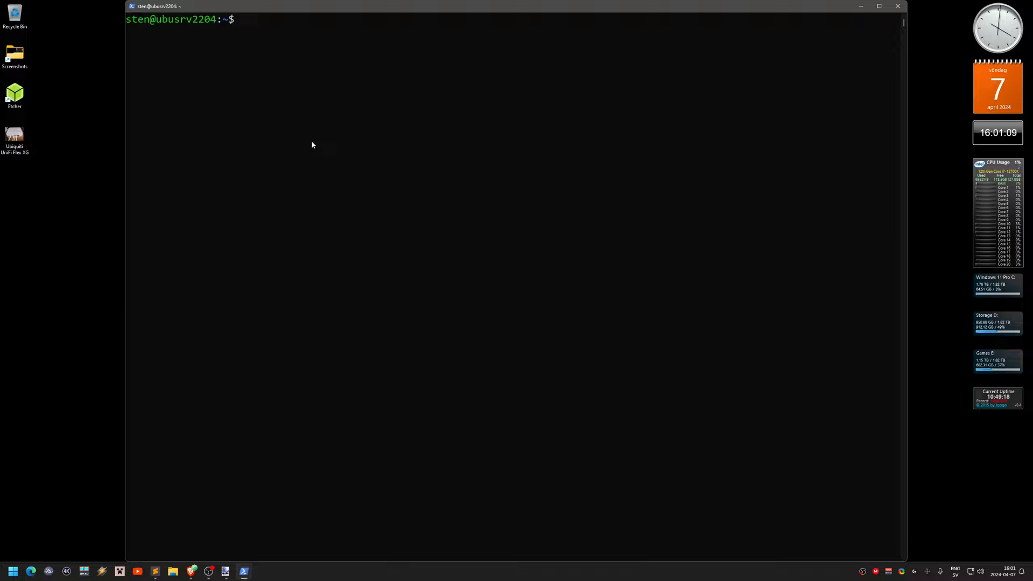
type("sudo ")
type("-i")
key("Return")
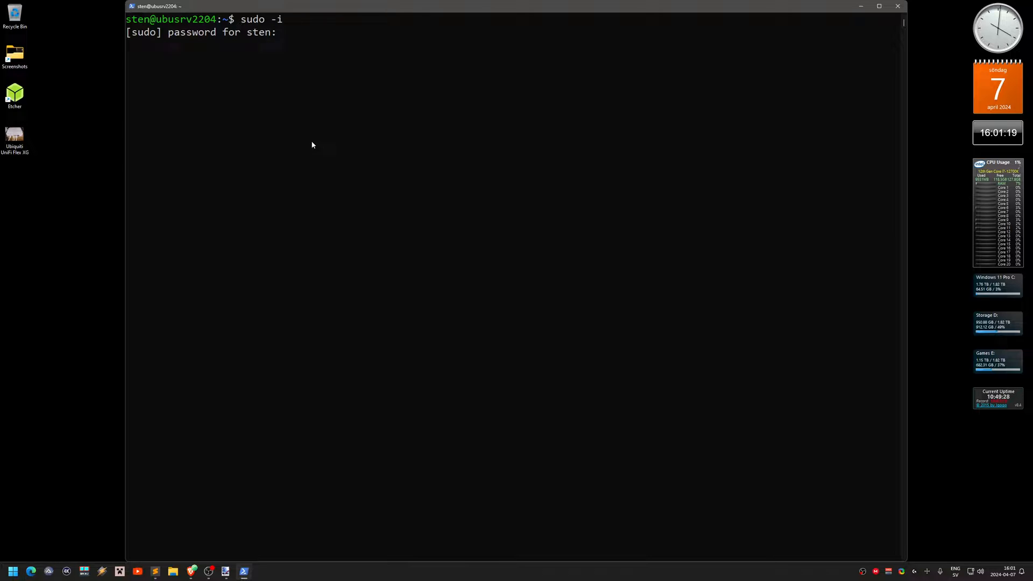
key("Return")
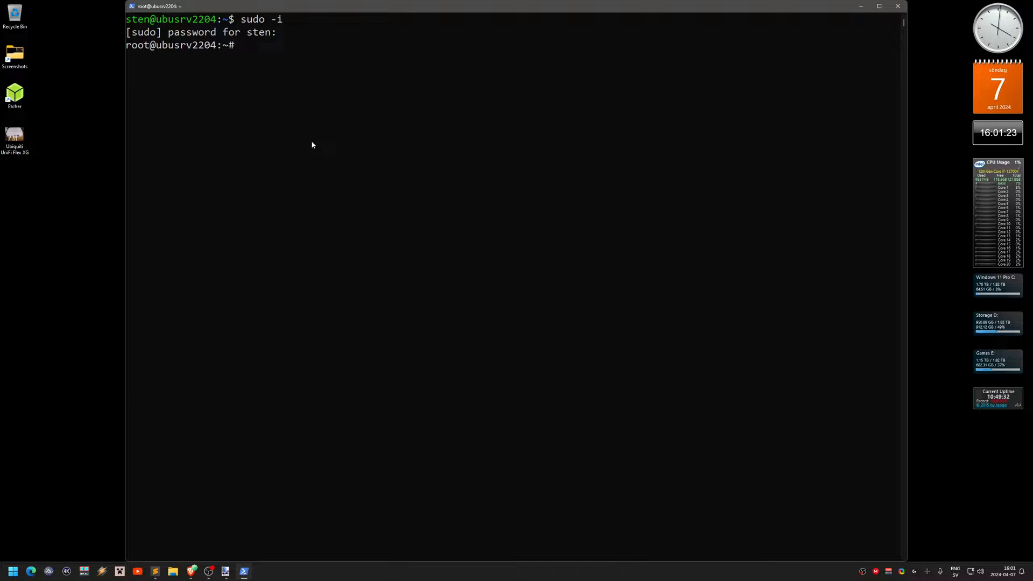
type("clear")
key("Return")
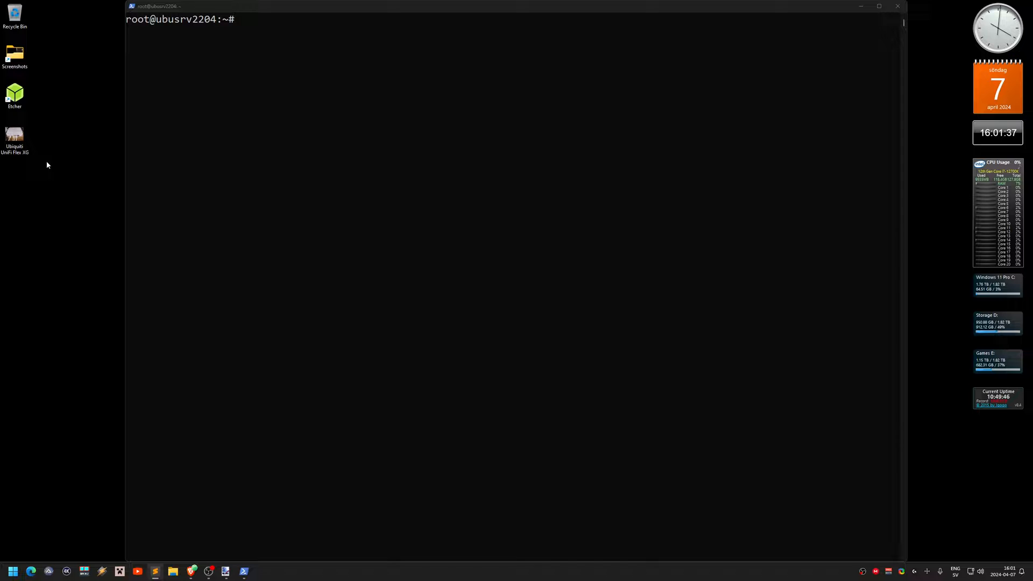
Step: Run 'apt-get update; apt-get install ca-certificates wget -y' as root
right_click(253, 135)
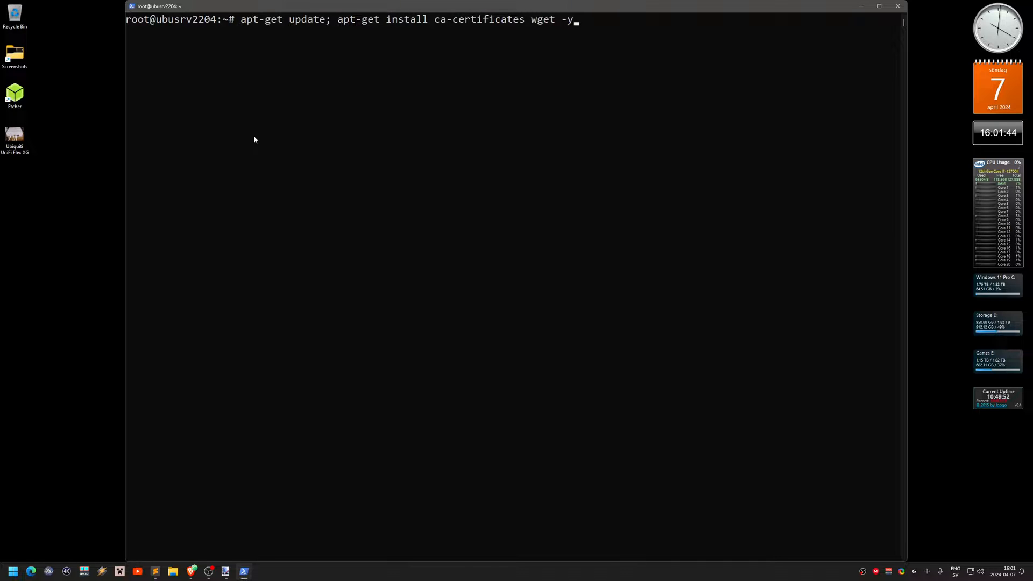
key("Return")
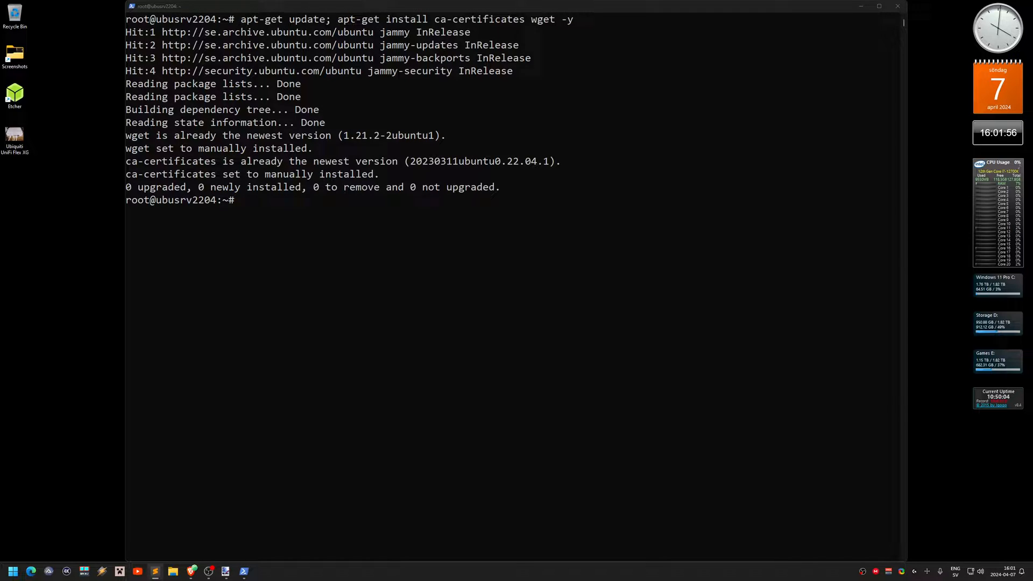
left_click(377, 288)
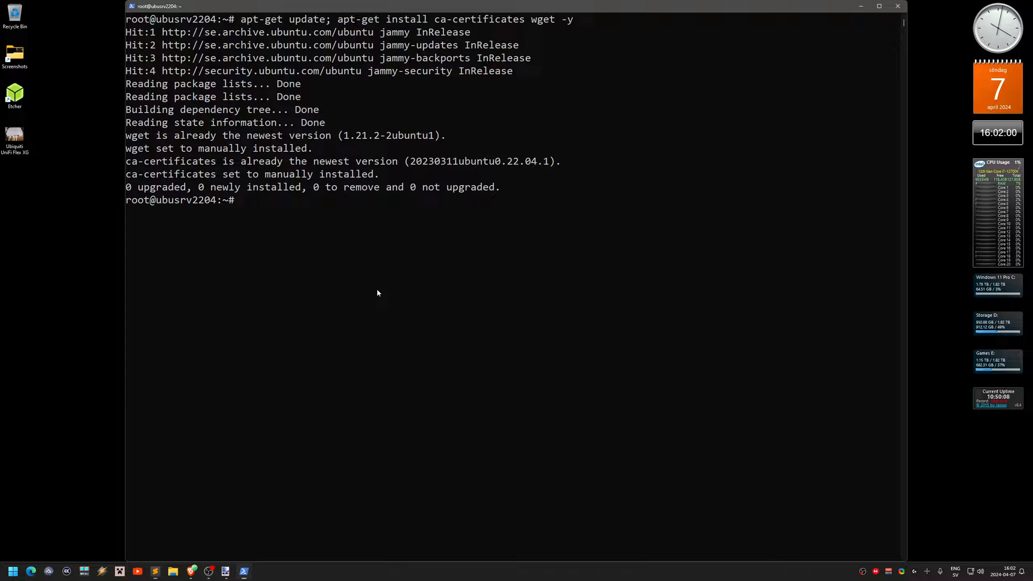
key("Up")
key("Up")
Step: Download unifi-8.1.113.sh from get.glennr.nl with wget
key("Return")
type("wget https://get.glennr.nl/unifi/install/unifi-8.1.113.sh")
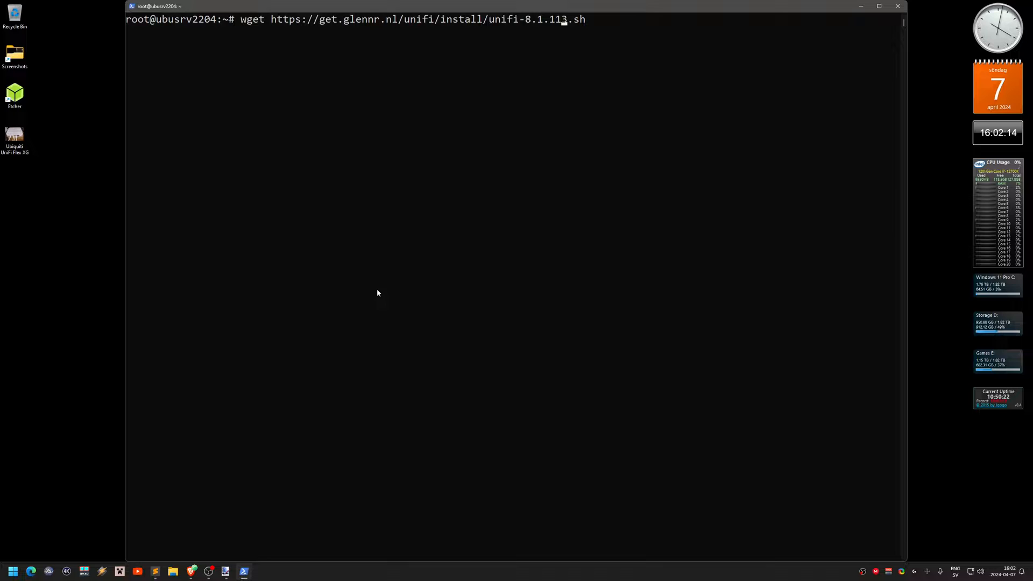
key("End")
key("Return")
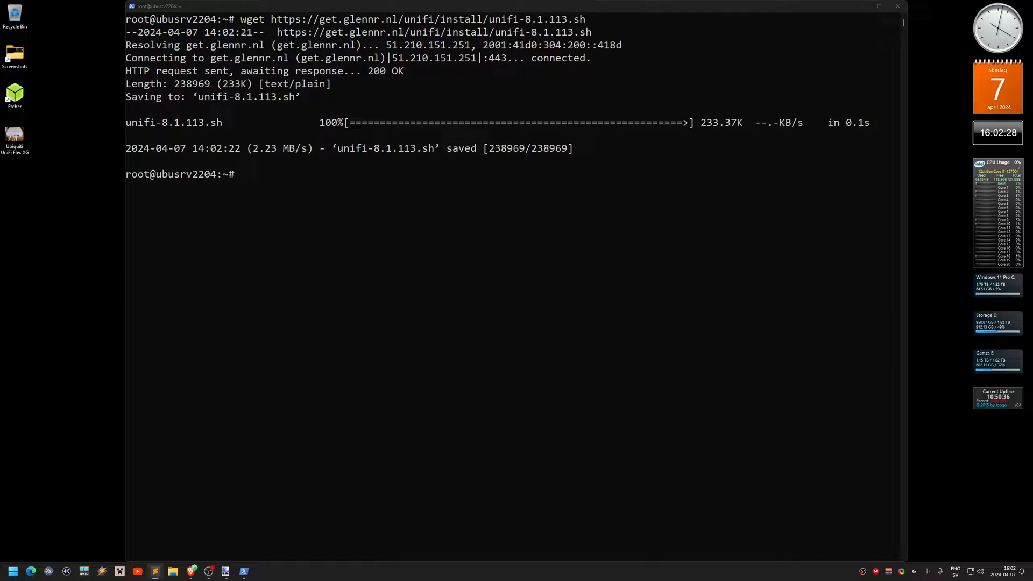
left_click(327, 274)
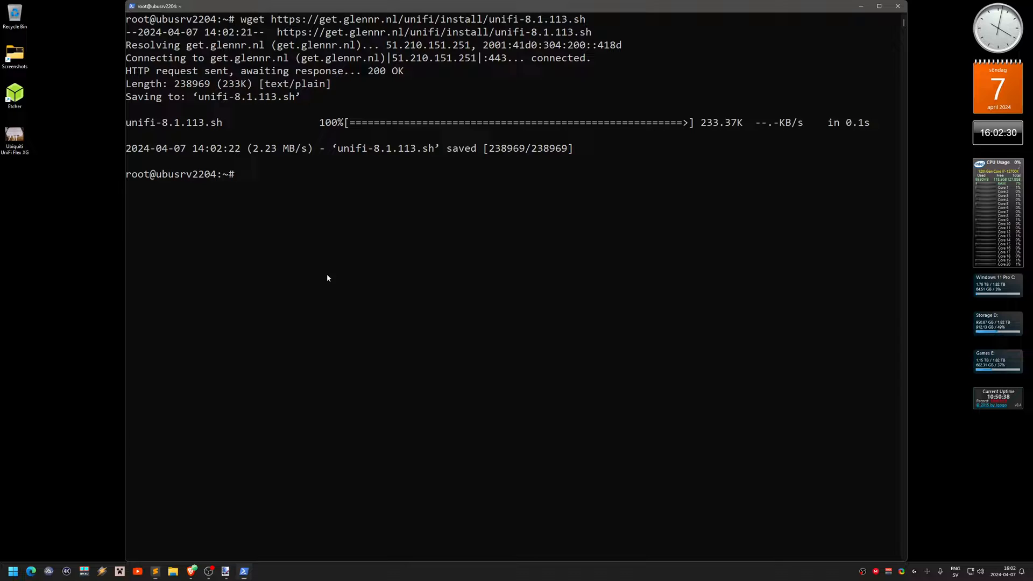
type("bash unifi-8.1.113.sh --skip")
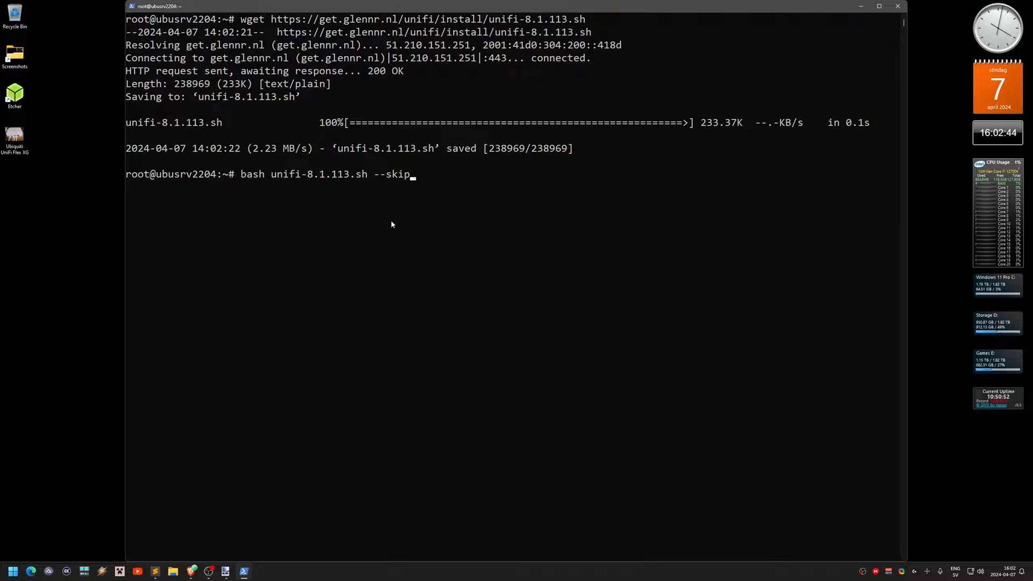
Step: Run 'bash unifi-8.1.113.sh --skip' and let the UniFi 8.1.113 install complete
key("Return")
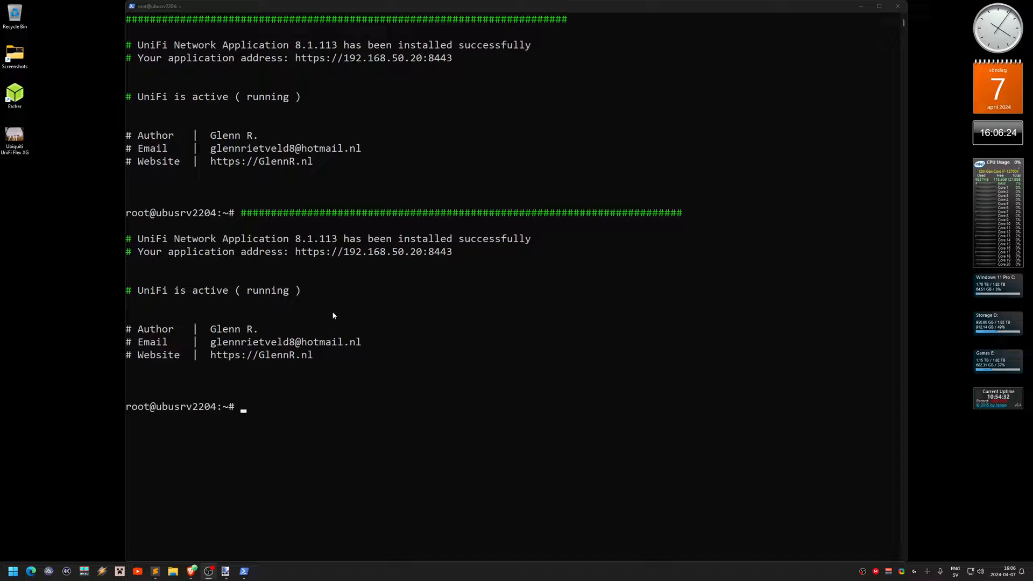
Step: Exit the root shell and SSH session, then close the PowerShell window
left_click(389, 356)
type("e")
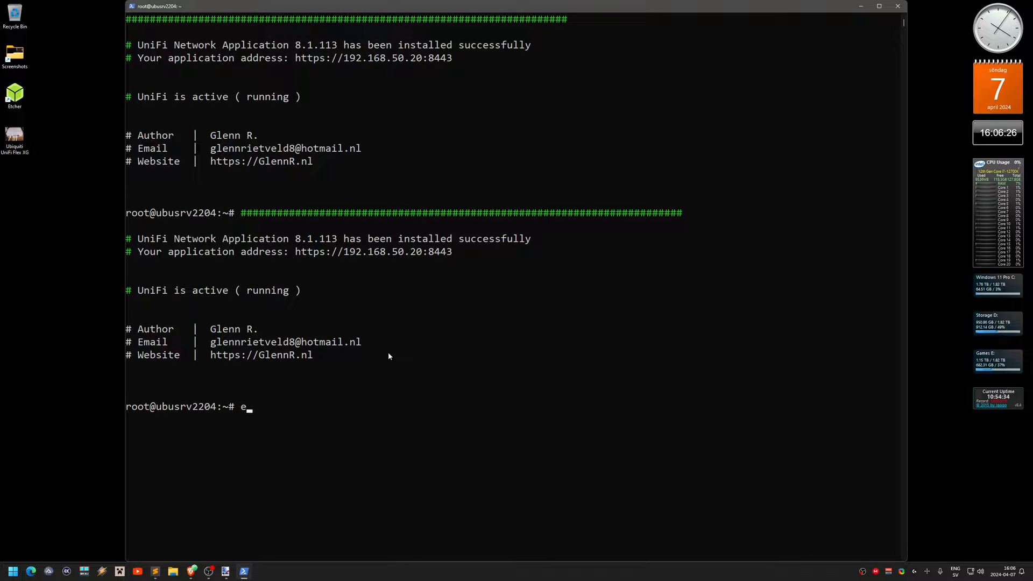
type("xit")
key("Return")
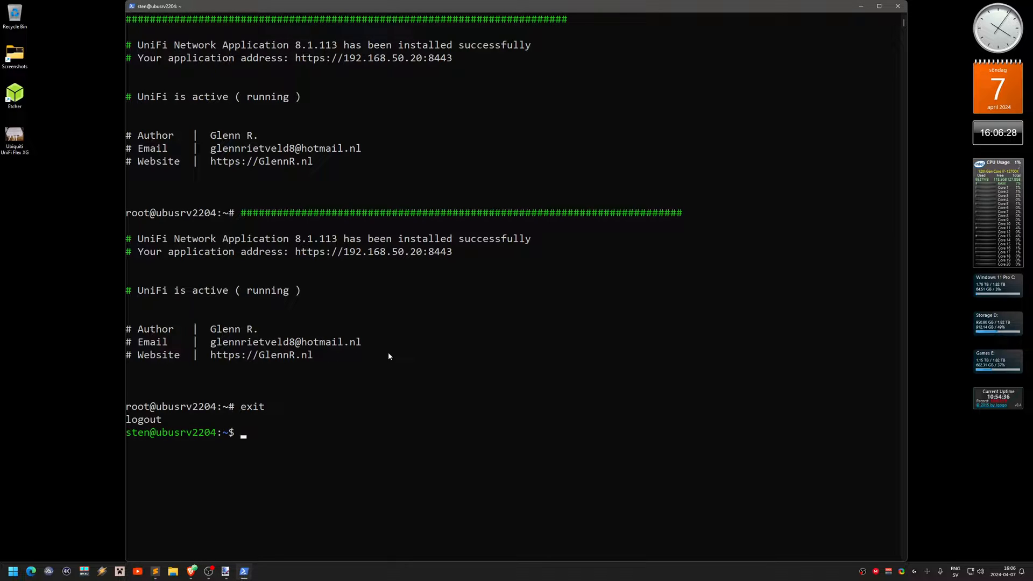
type("exit")
key("Return")
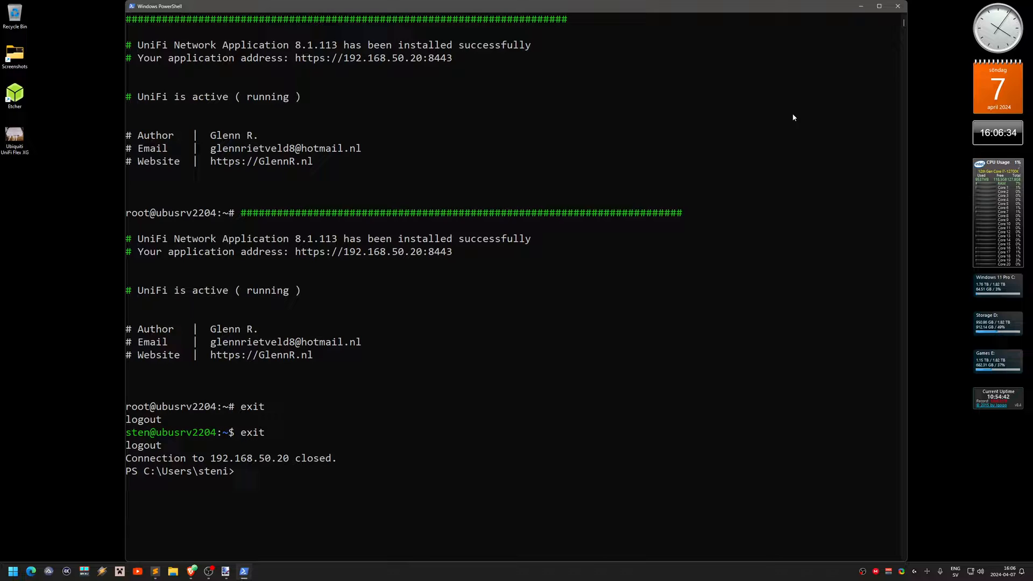
mouse_move(903, 24)
left_click(895, 6)
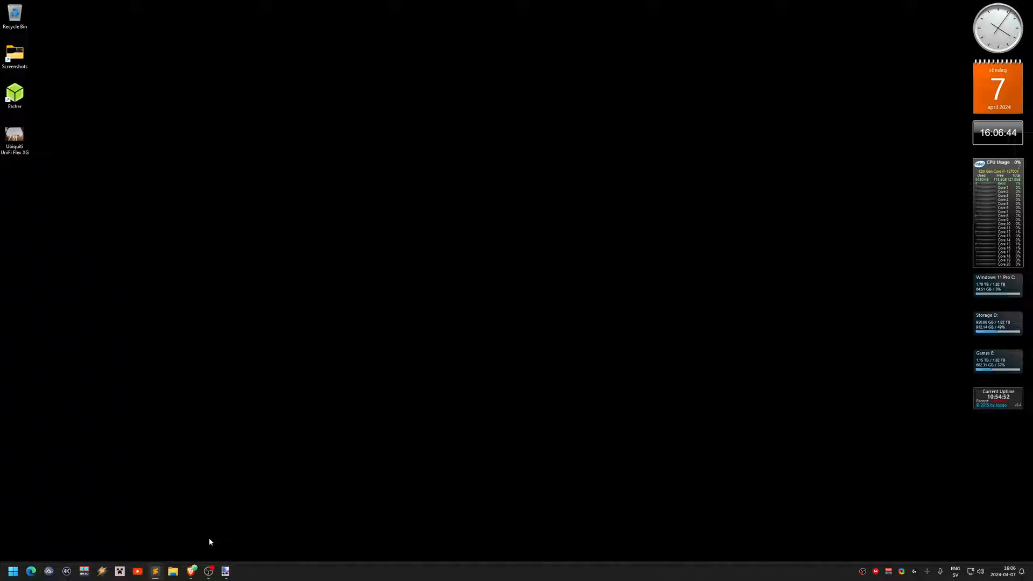
Step: Browse to 192.168.50.20:8443 in a new Brave tab and proceed past the certificate warning
left_click(191, 572)
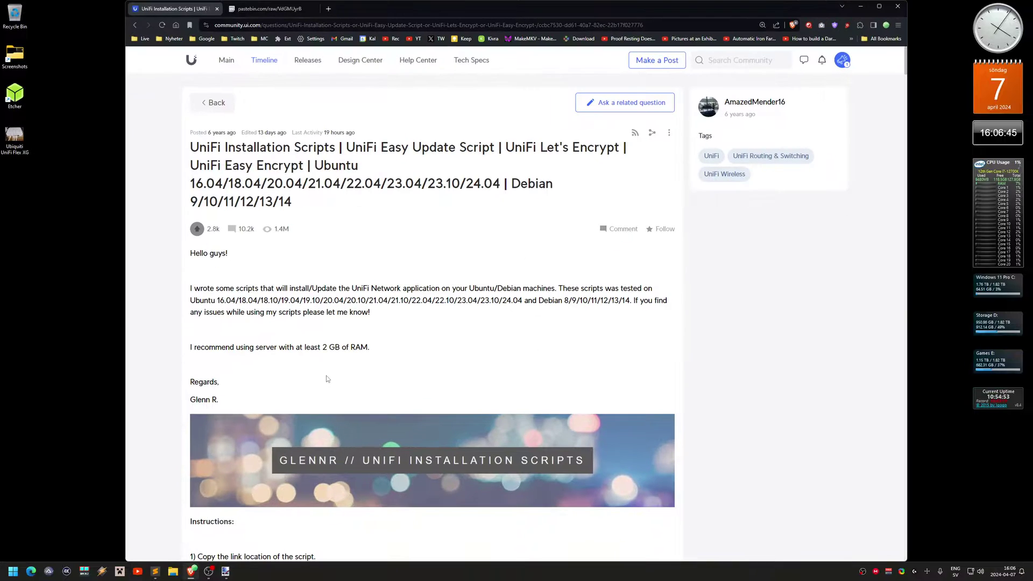
left_click(329, 8)
type("192.168.50.20:8443")
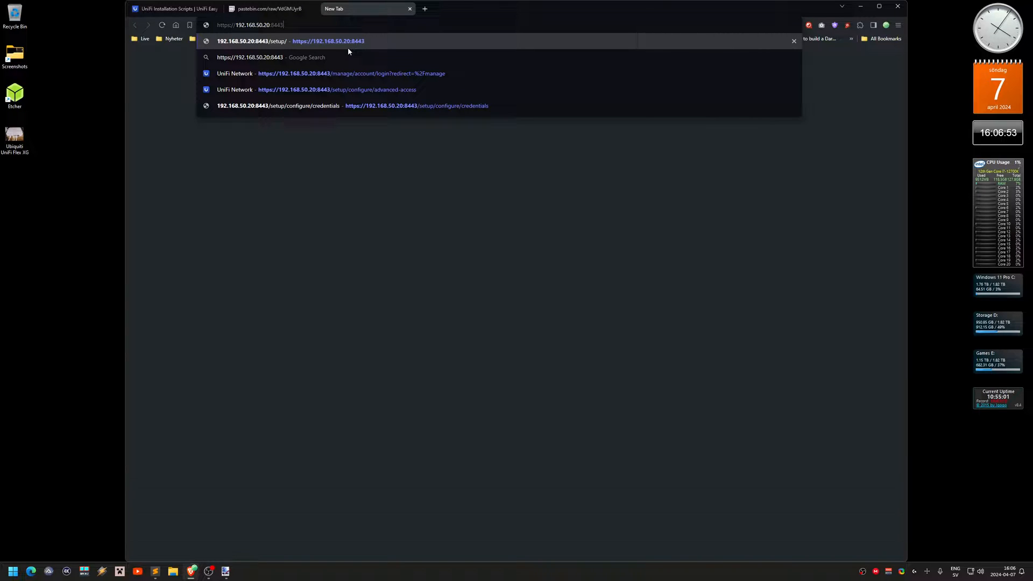
key("Return")
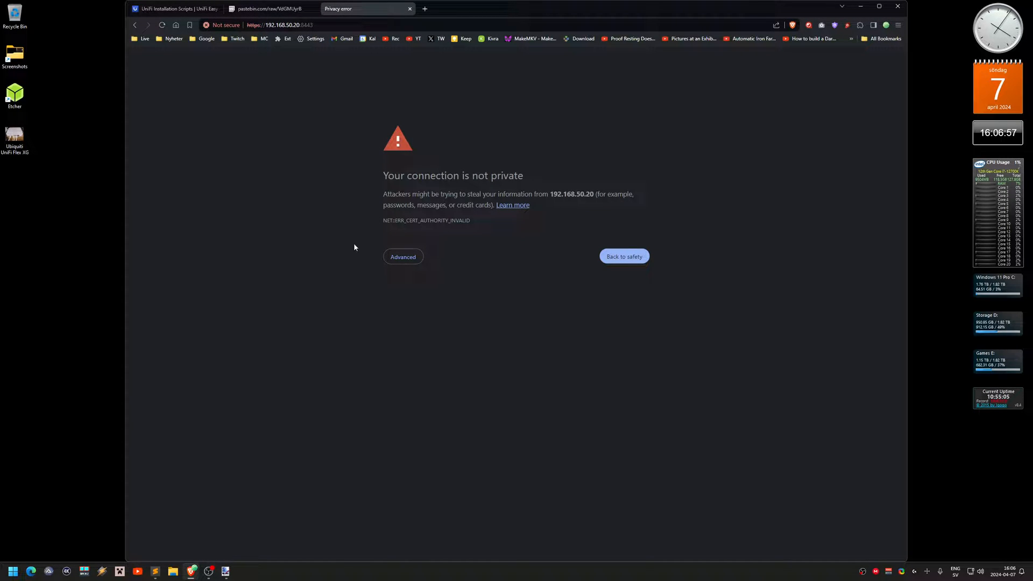
left_click(401, 258)
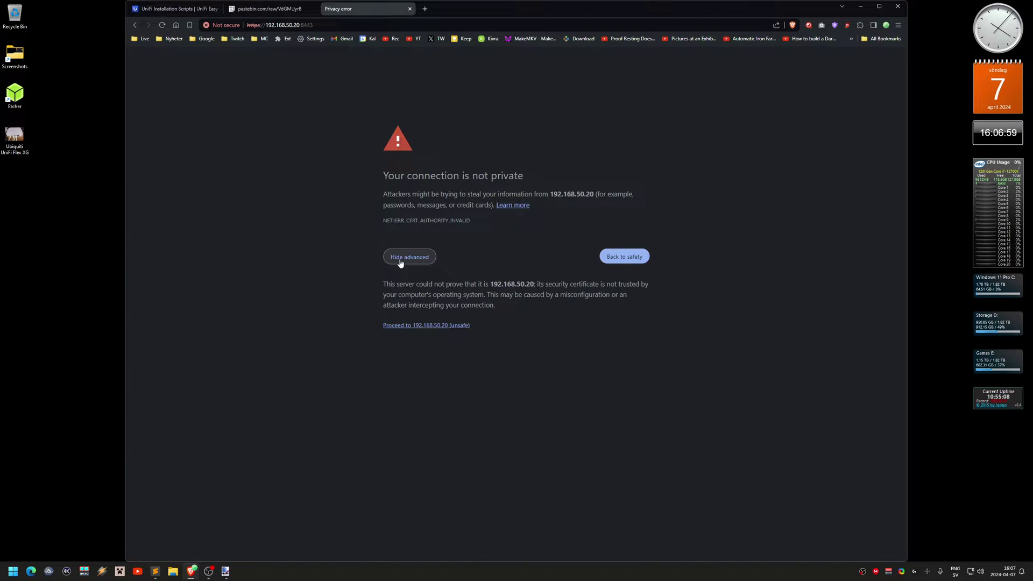
left_click(424, 326)
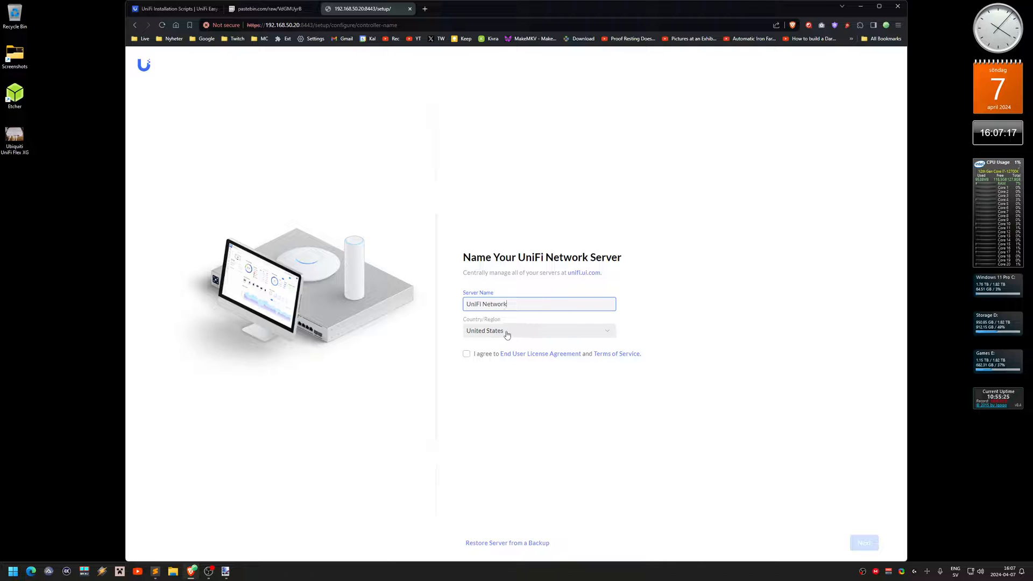
Step: Choose Sweden as Country/Region, tick the EULA checkbox and continue with Next
left_click(528, 334)
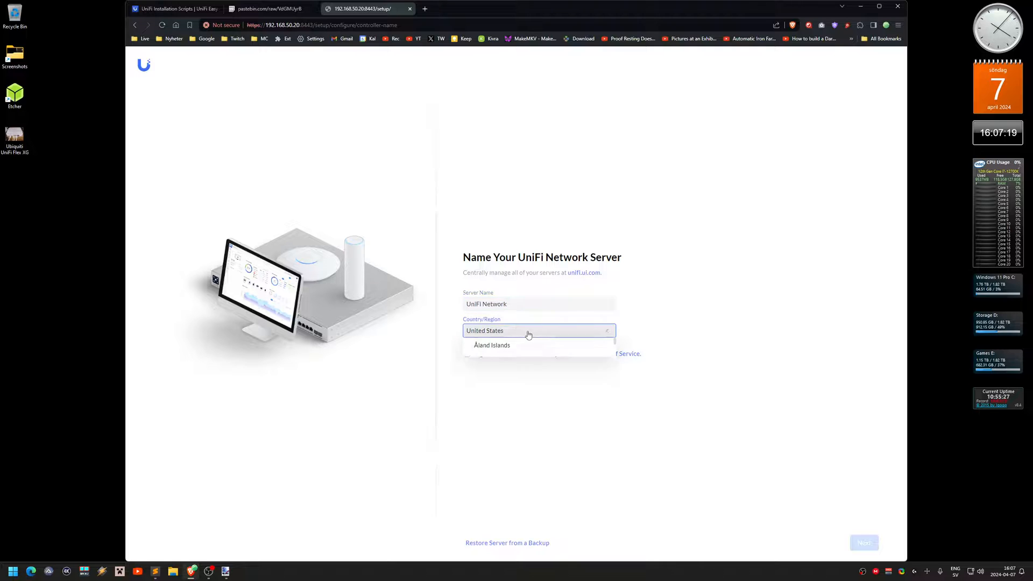
scroll(599, 363, "down", 2)
scroll(600, 364, "down", 5)
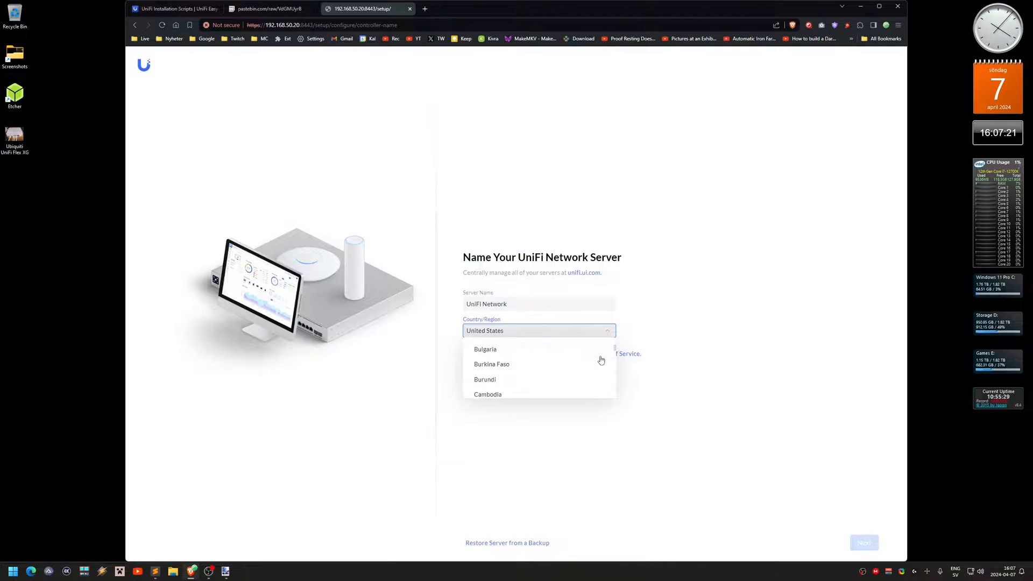
scroll(600, 365, "down", 5)
scroll(600, 365, "down", 3)
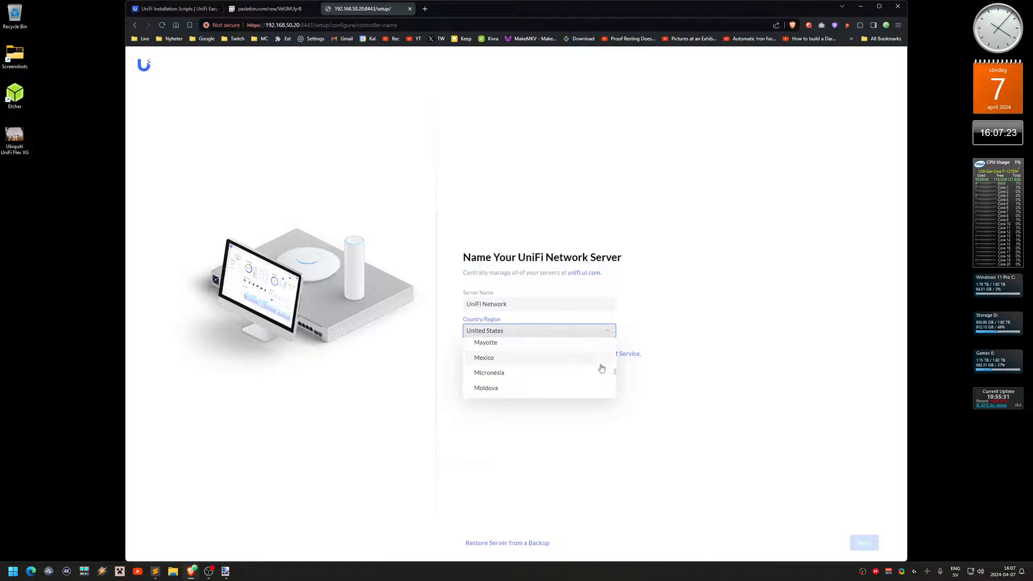
scroll(599, 367, "down", 3)
scroll(600, 369, "down", 3)
scroll(601, 370, "down", 3)
scroll(601, 371, "down", 1)
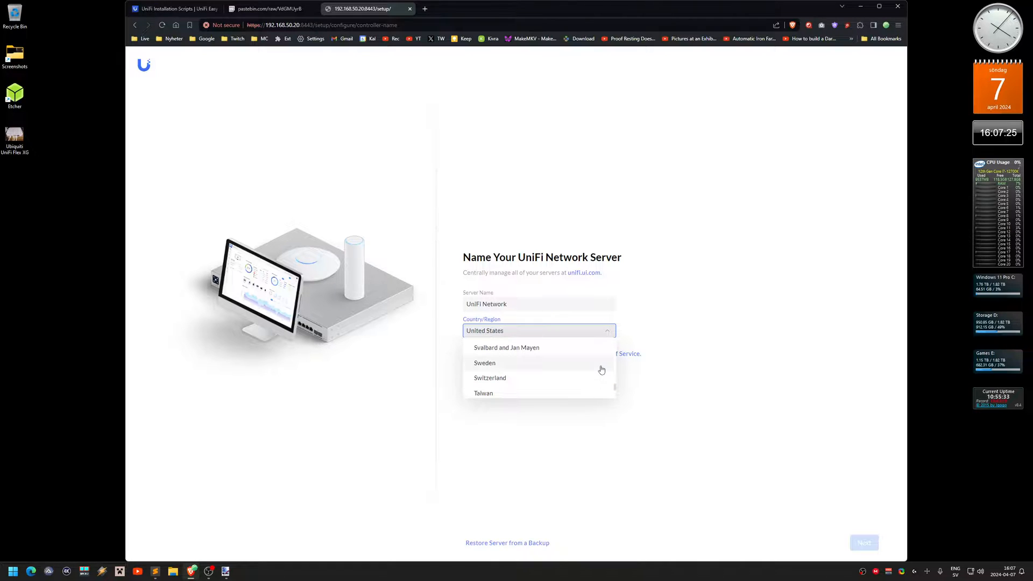
left_click(500, 364)
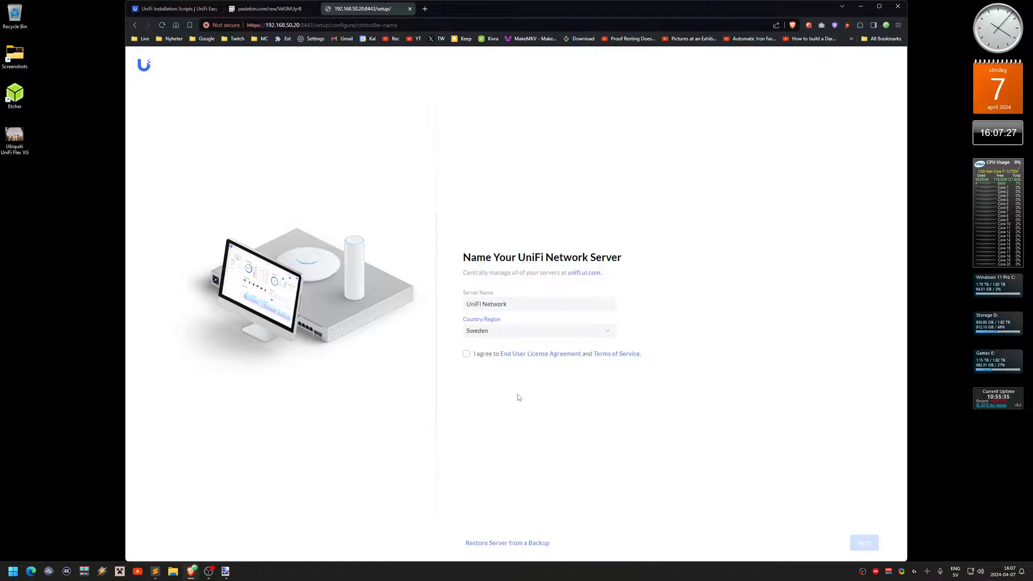
left_click(467, 354)
left_click(864, 546)
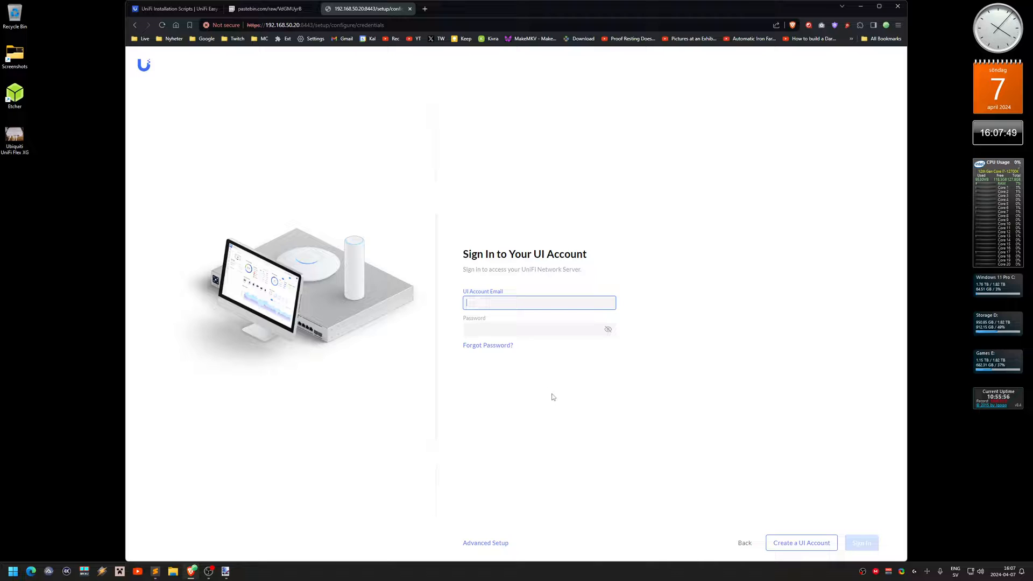
Step: Leave the UI Account page, choose Advanced Setup and skip creating a UI account
left_click(801, 544)
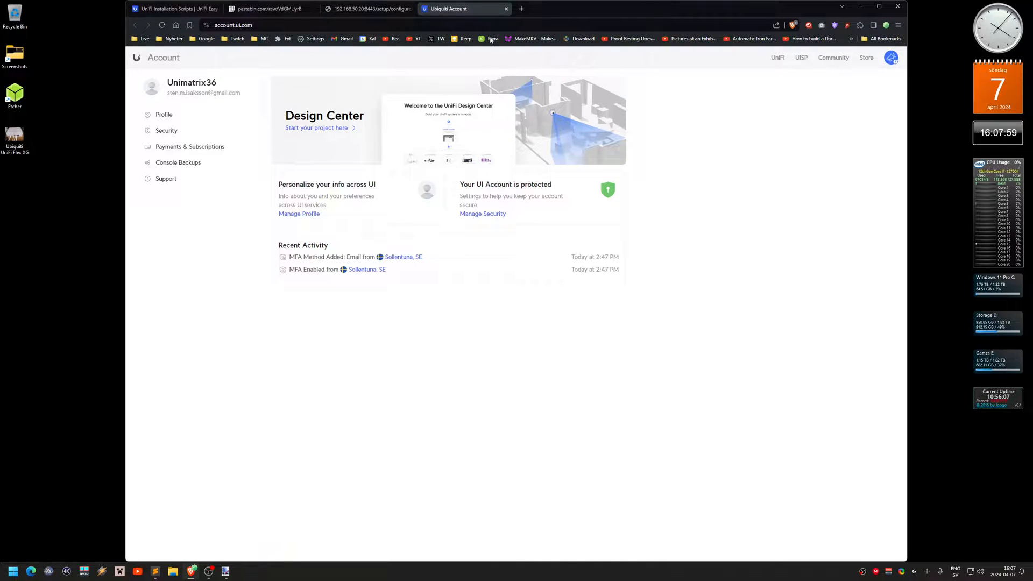
left_click(507, 10)
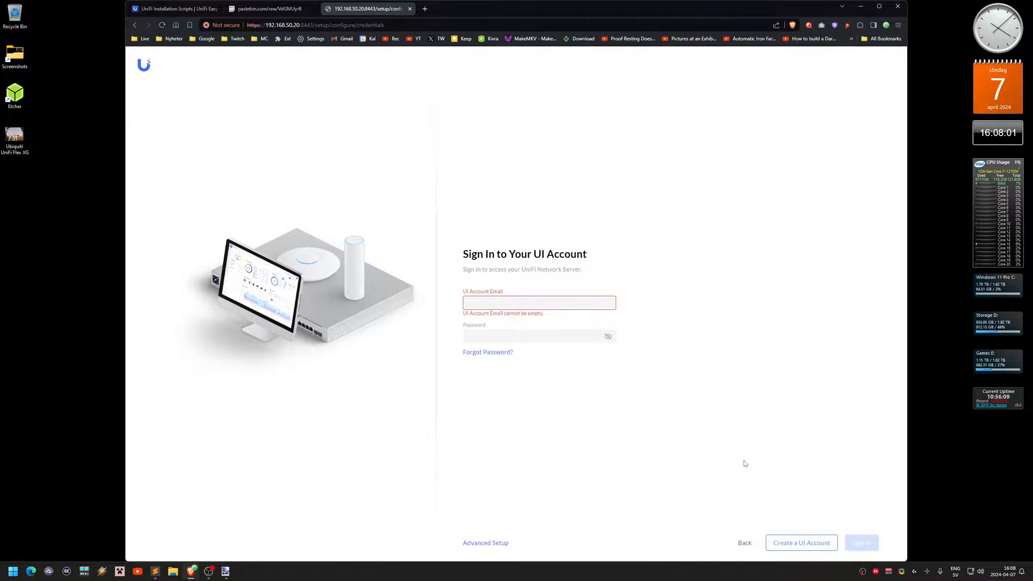
left_click(495, 543)
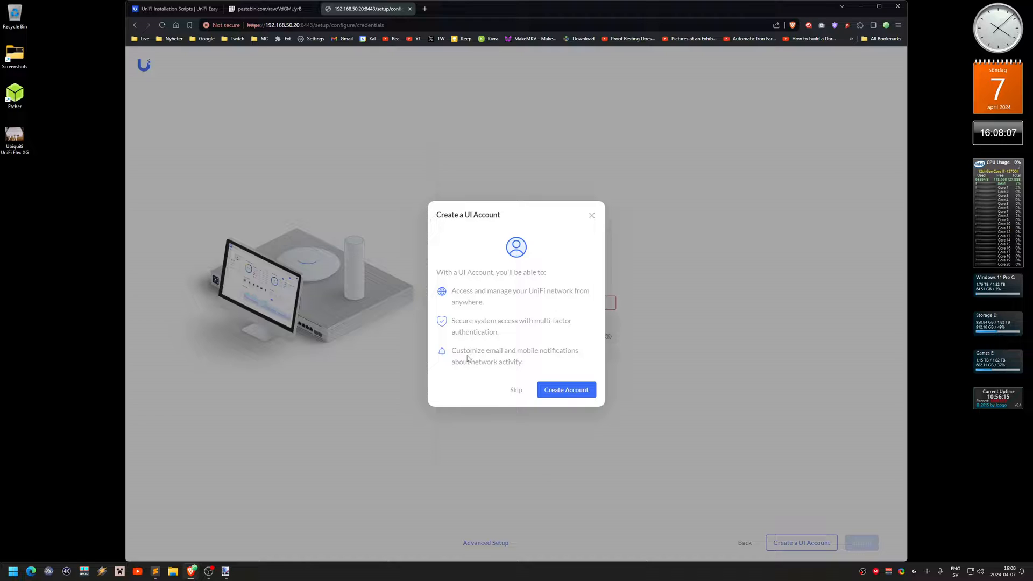
left_click(516, 391)
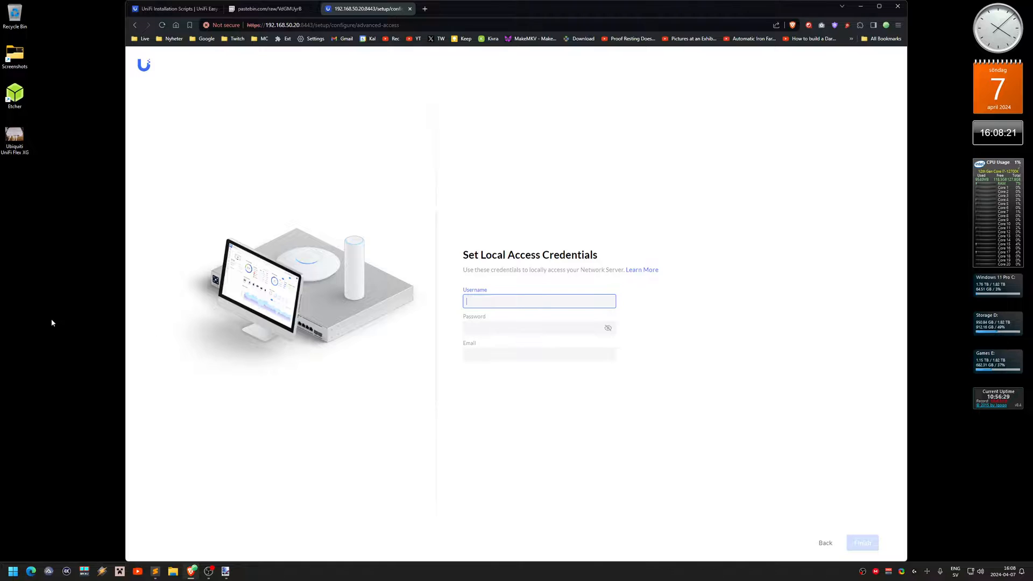
Step: Fill in the local administrator username, password and password confirmation for setup
key("Tab")
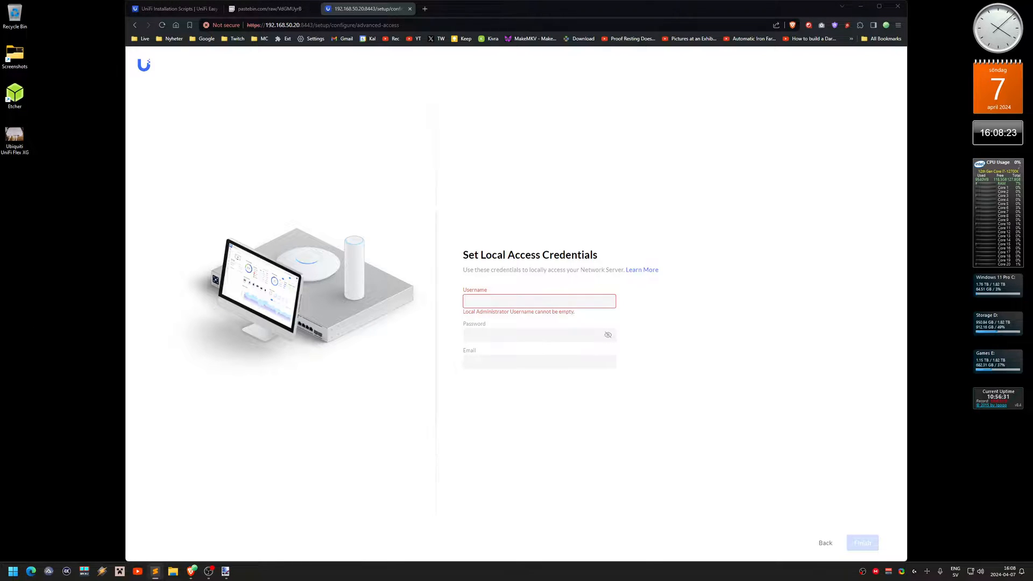
left_click(486, 301)
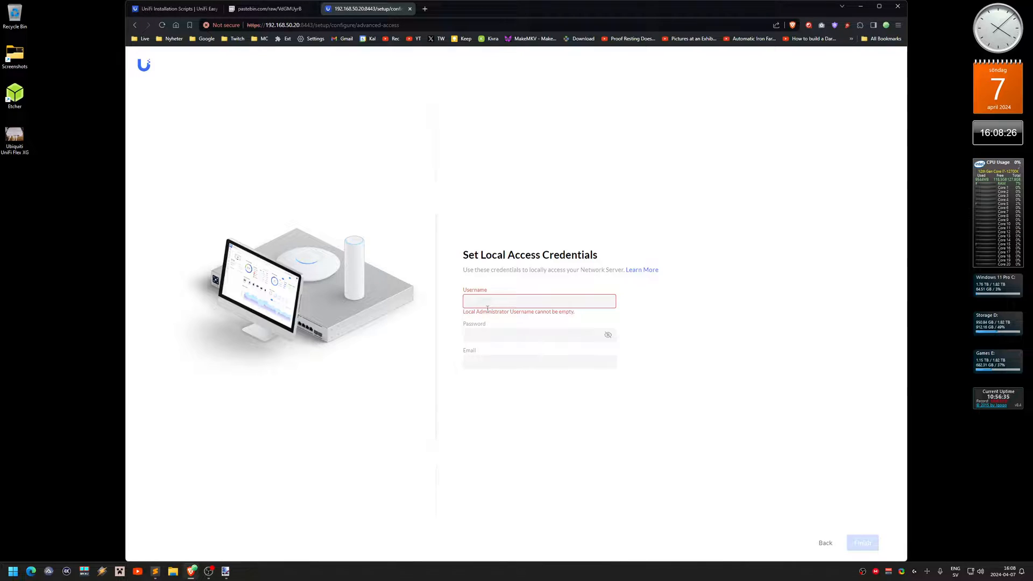
type("Unimatrix36")
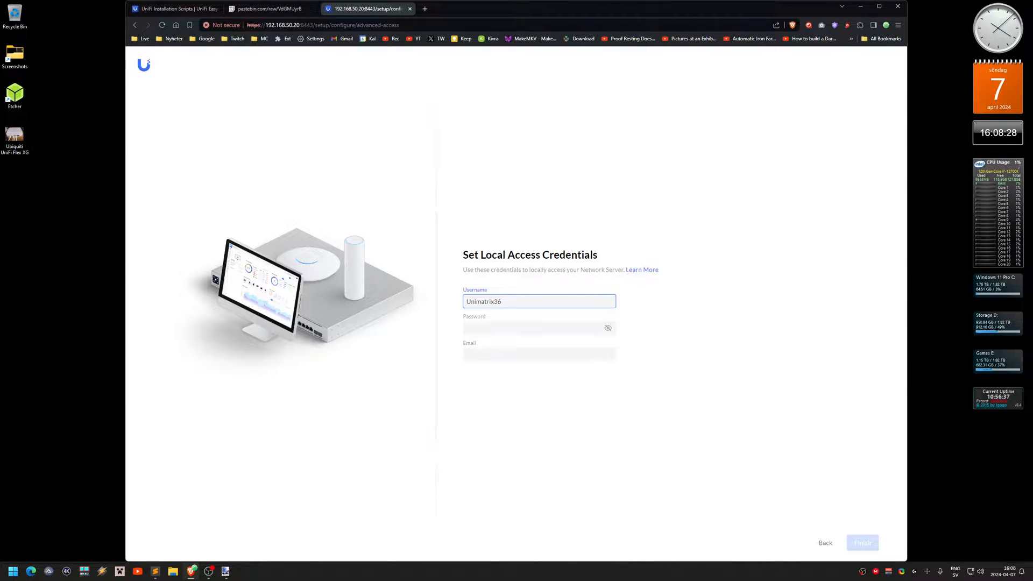
left_click(104, 331)
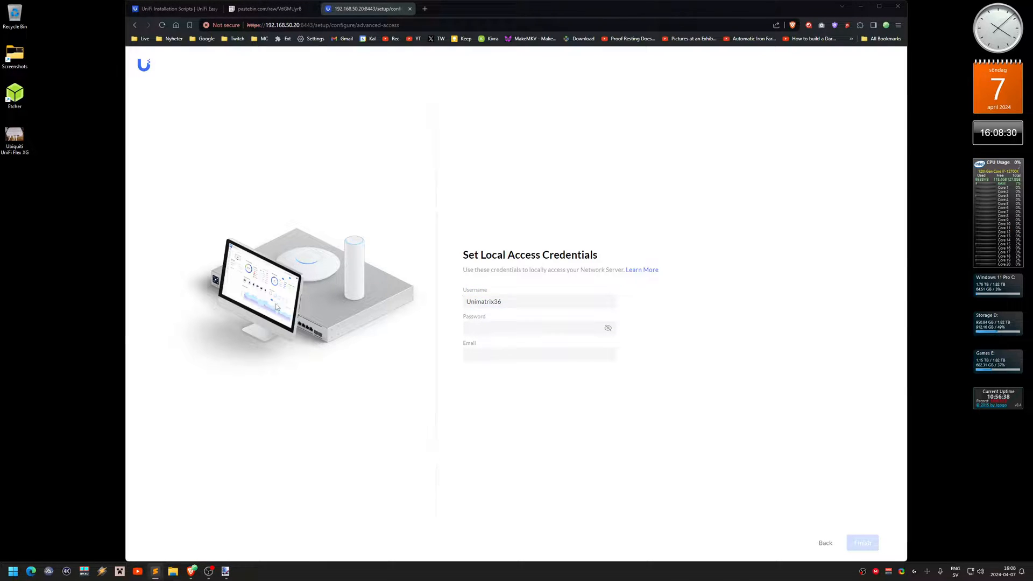
left_click(491, 322)
type("************")
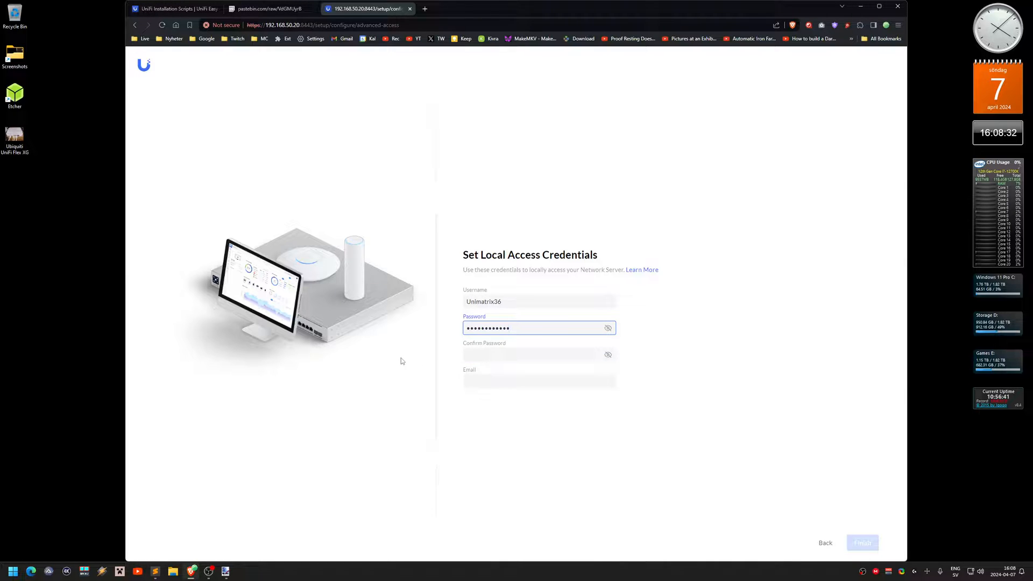
left_click(515, 356)
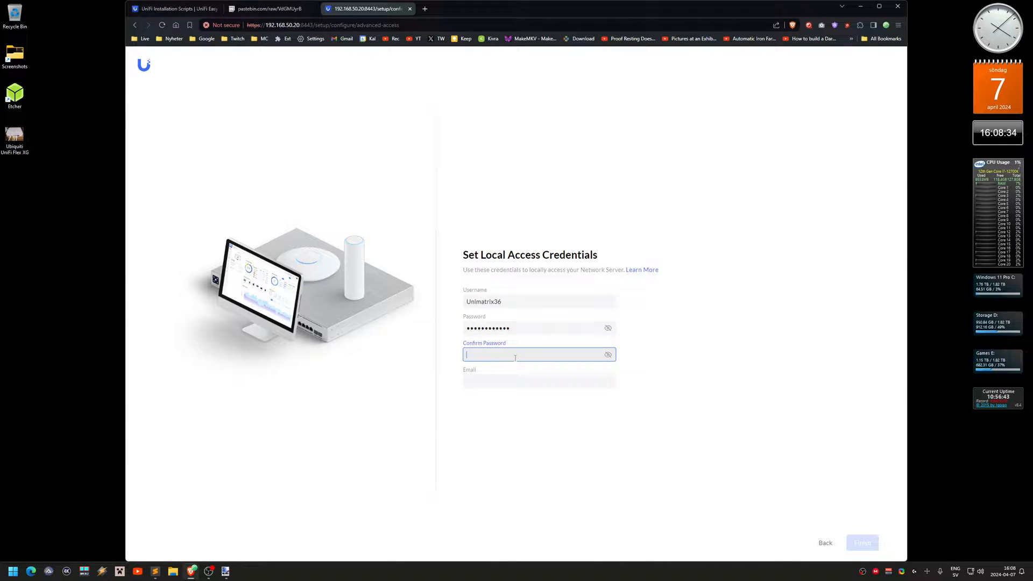
type("************")
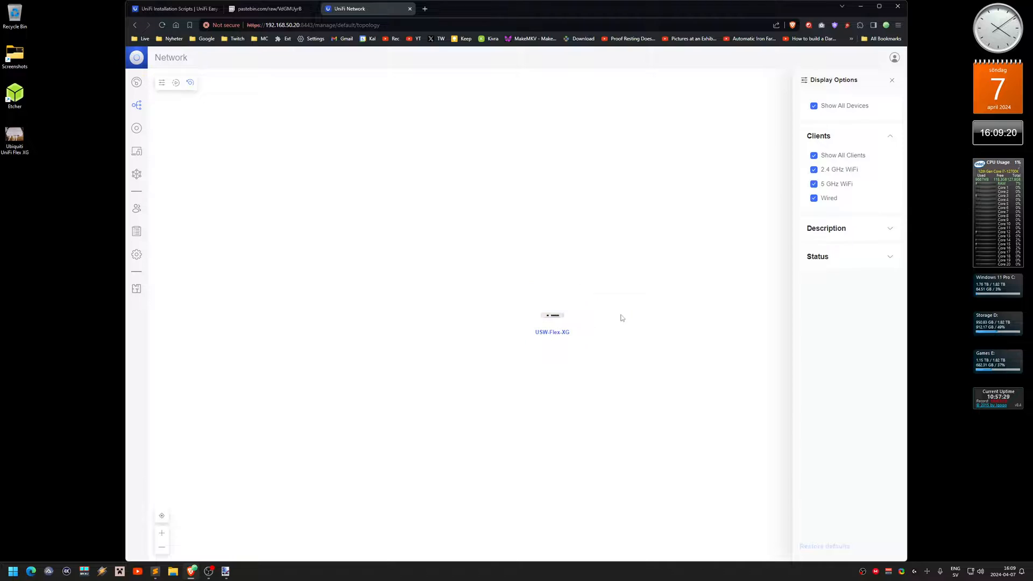
Step: Browse Status options, UniFi Devices and Settings, then return to the Dashboard for 192.168.50.20
left_click(832, 261)
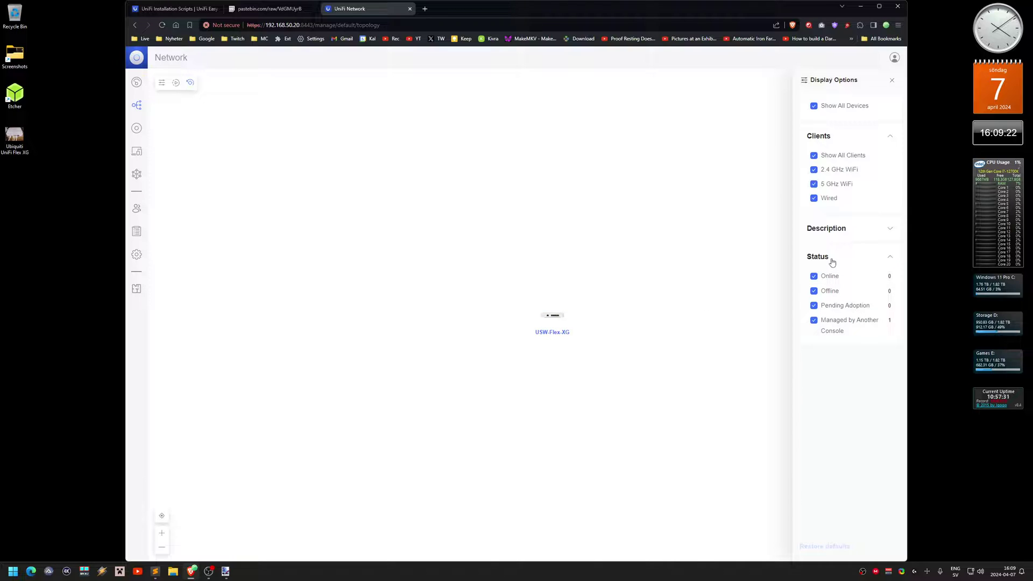
left_click(137, 129)
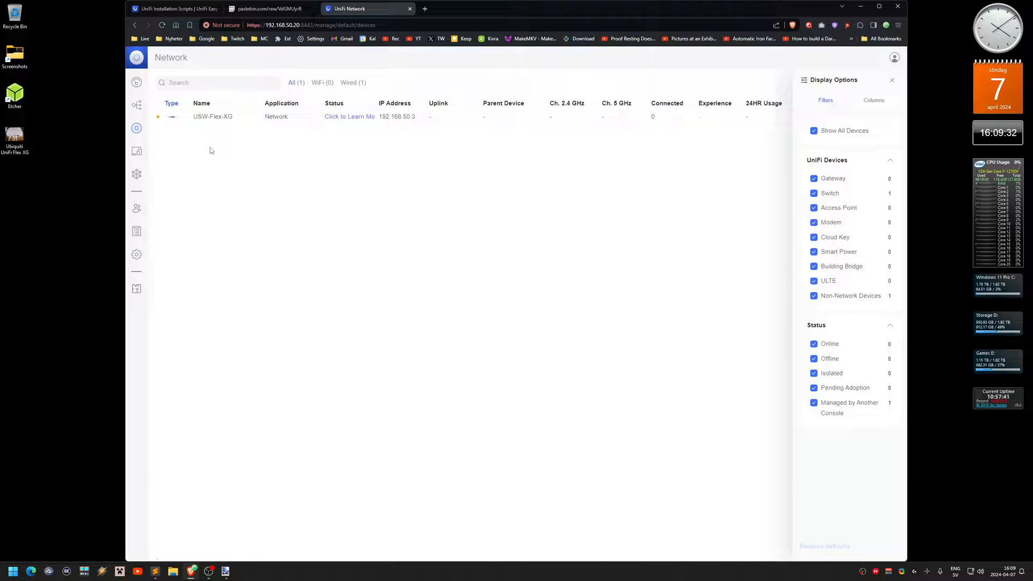
left_click(136, 254)
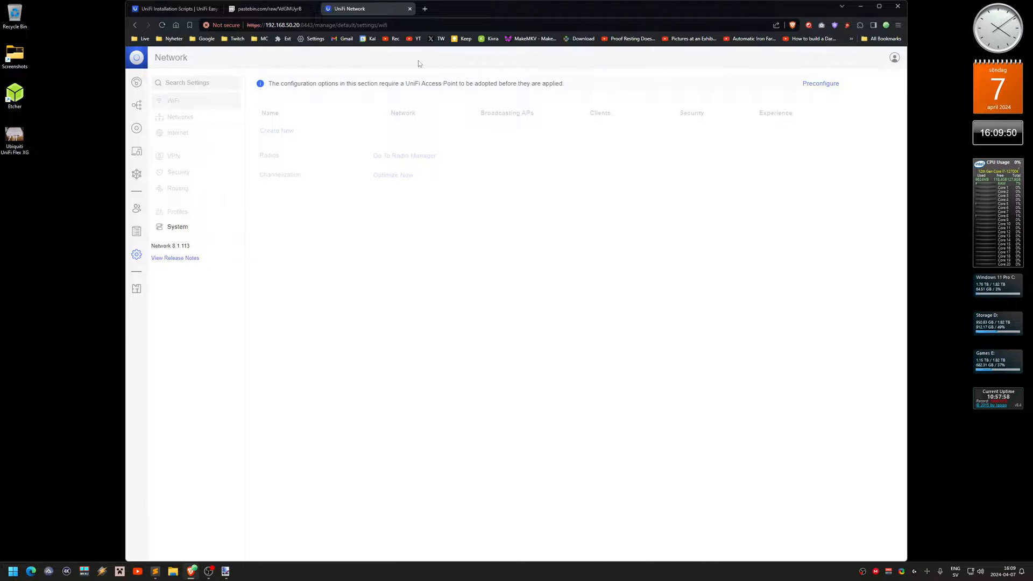
left_click(137, 81)
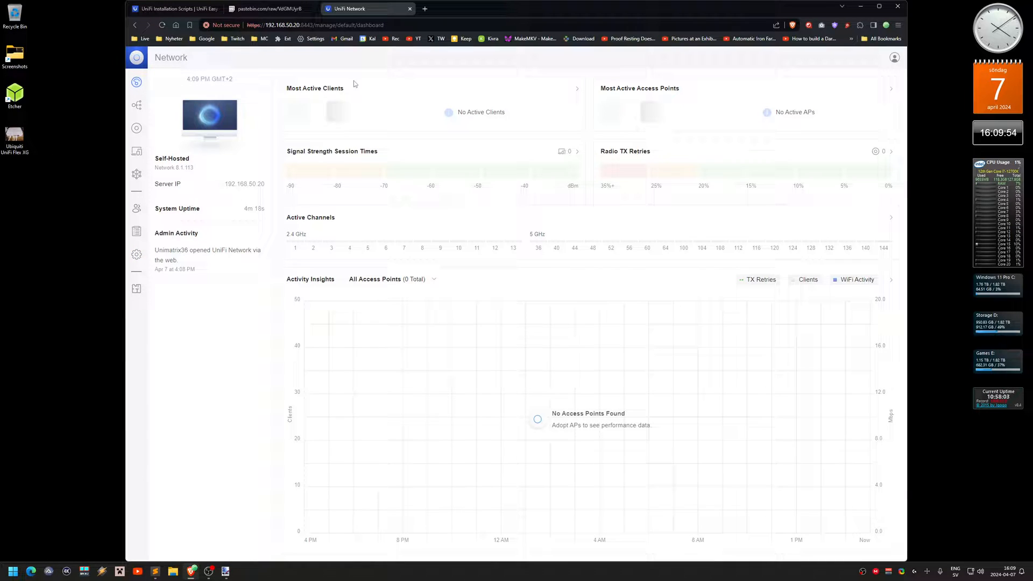